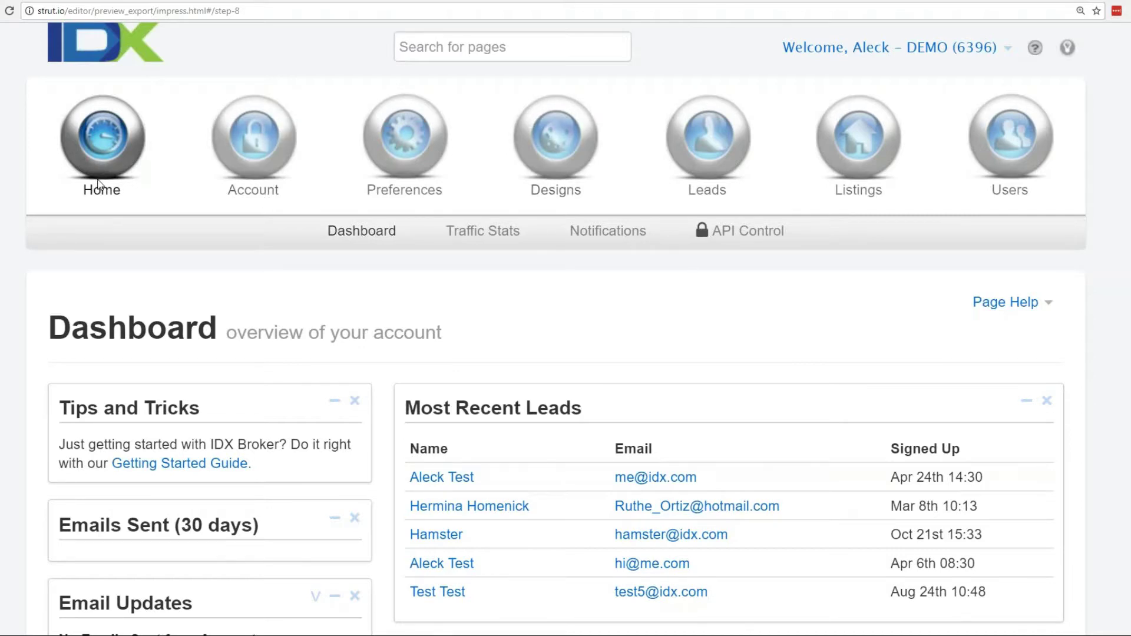
Scroll down the Dashboard to view the tips, recent leads and email panels.
{"action": "scroll", "coordinate": [225, 284], "scroll_direction": "down", "scroll_amount": 4}
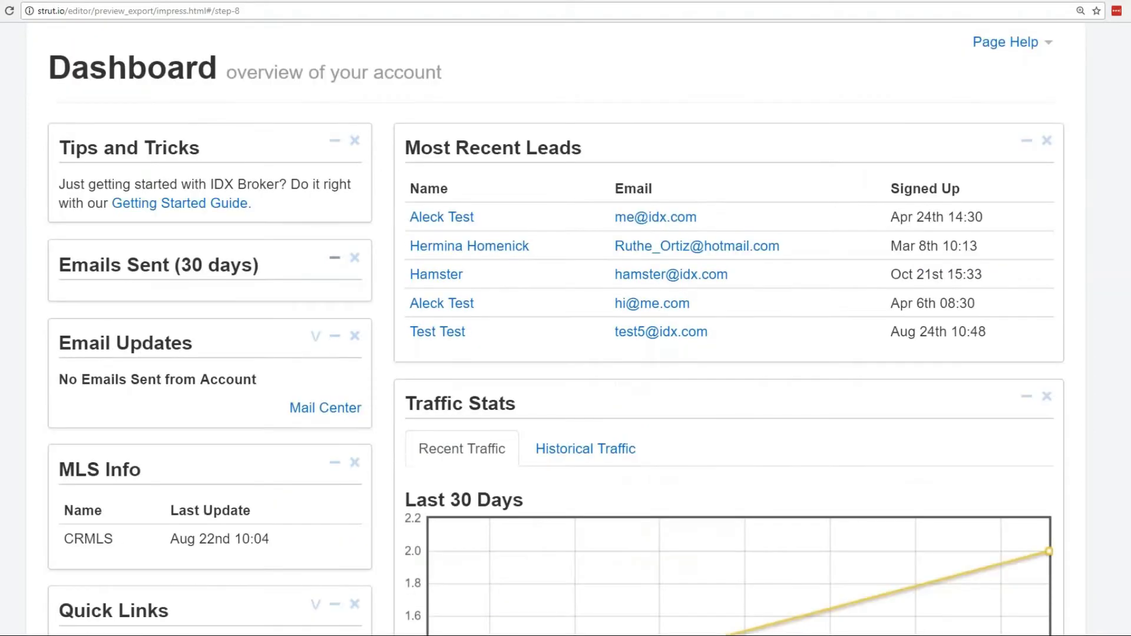
Collapse and close the Emails Sent panel, then drag Traffic Stats to the top of the right column.
{"action": "left_click", "coordinate": [335, 257]}
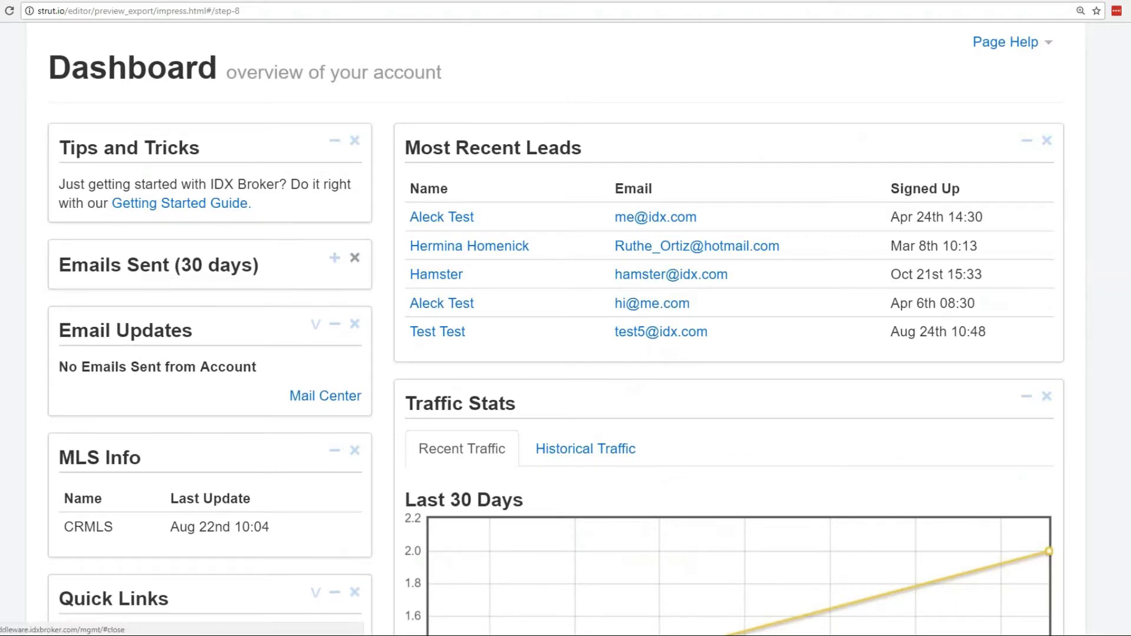
{"action": "left_click", "coordinate": [356, 263]}
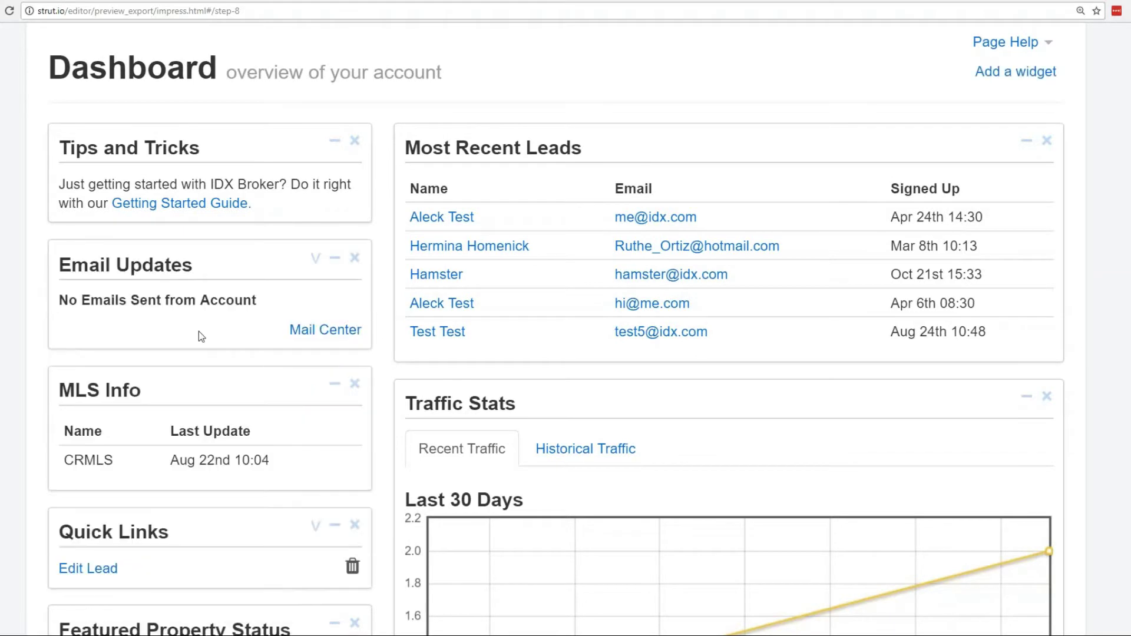
{"action": "left_click_drag", "start_coordinate": [513, 395], "coordinate": [554, 390]}
Review the rearranged dashboard and open the Message Center.
{"action": "scroll", "coordinate": [542, 412], "scroll_direction": "down", "scroll_amount": 3}
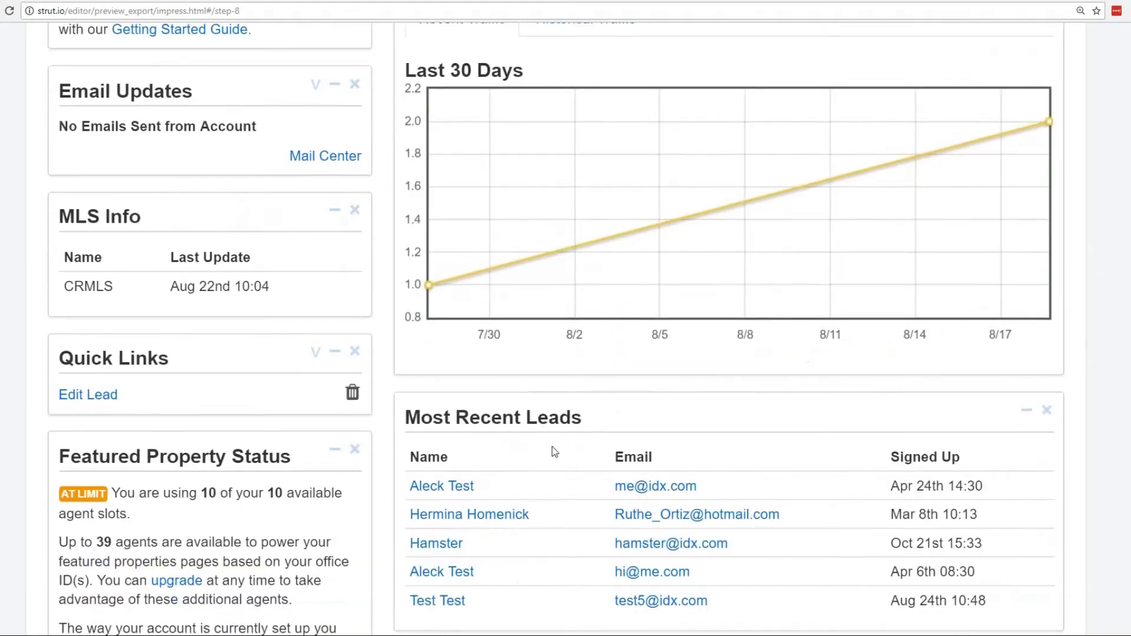
{"action": "scroll", "coordinate": [553, 447], "scroll_direction": "down", "scroll_amount": 2}
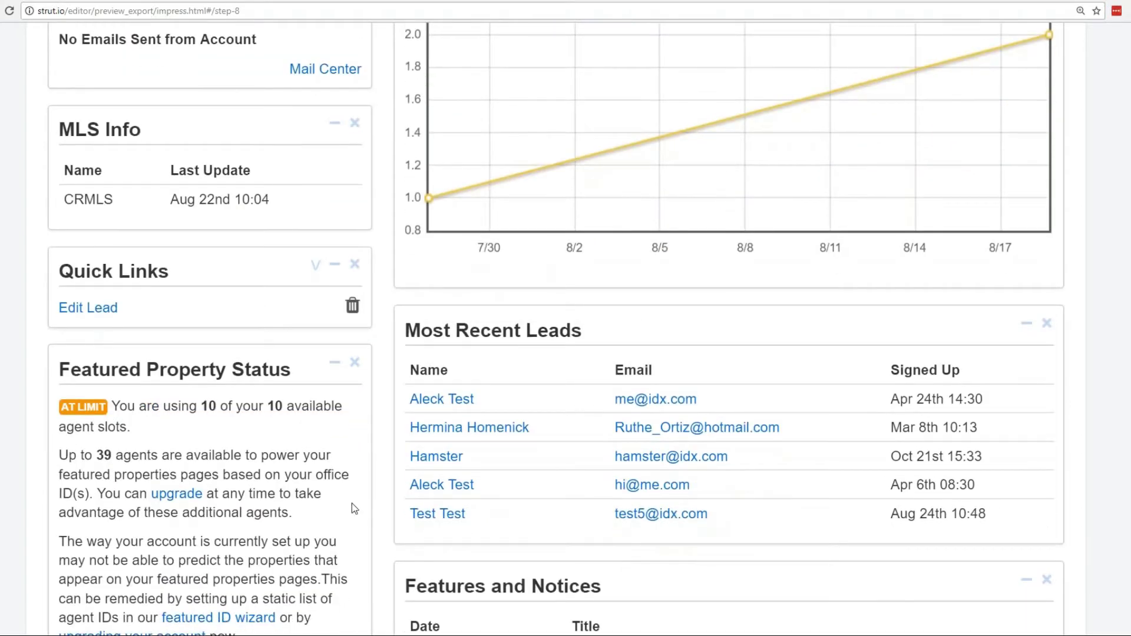
{"action": "scroll", "coordinate": [356, 508], "scroll_direction": "up", "scroll_amount": 6}
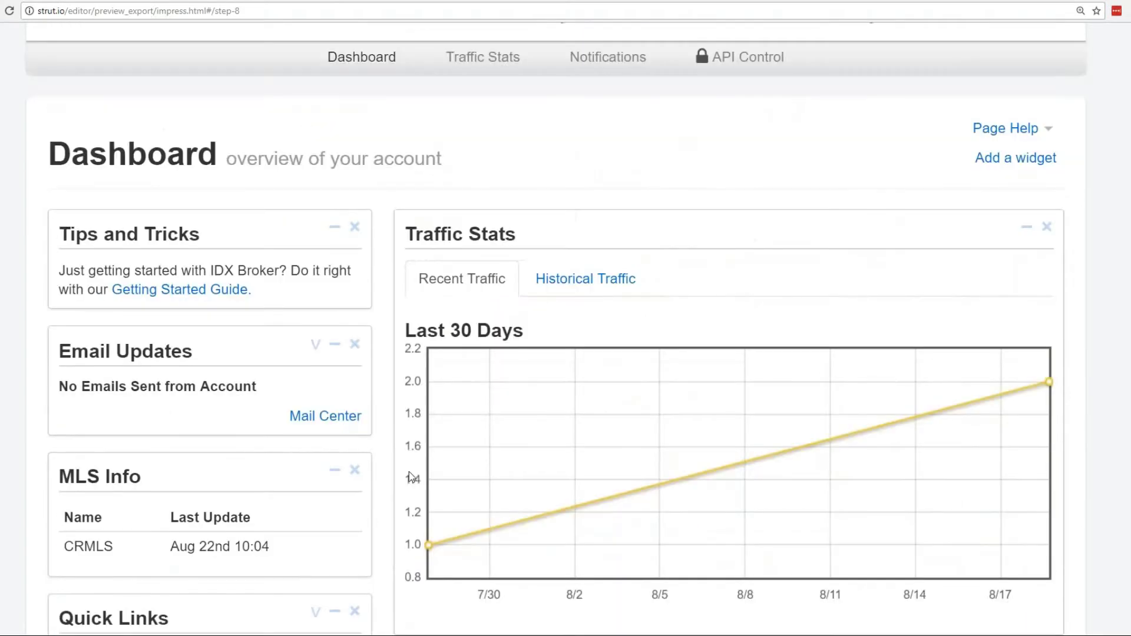
{"action": "scroll", "coordinate": [406, 475], "scroll_direction": "down", "scroll_amount": 1}
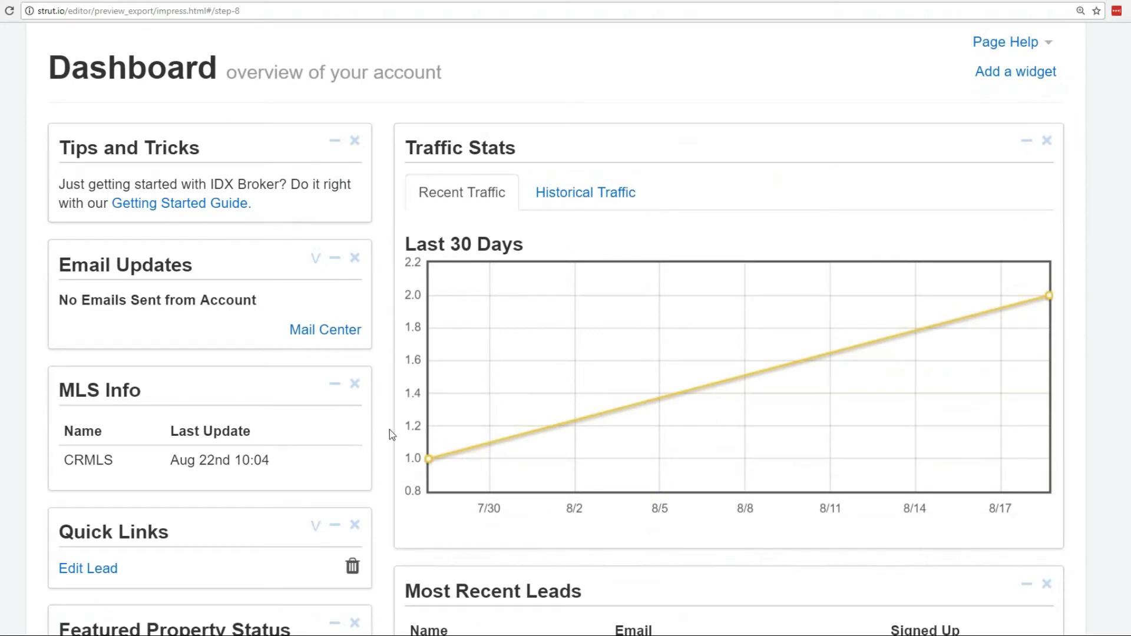
{"action": "scroll", "coordinate": [390, 429], "scroll_direction": "up", "scroll_amount": 4}
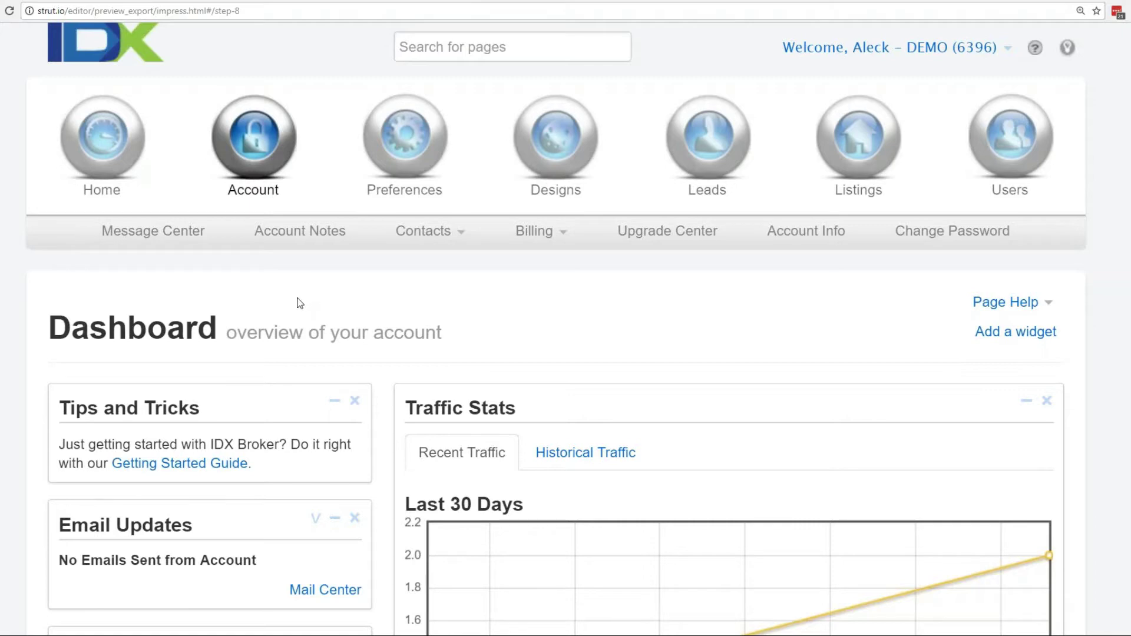
{"action": "left_click", "coordinate": [162, 235]}
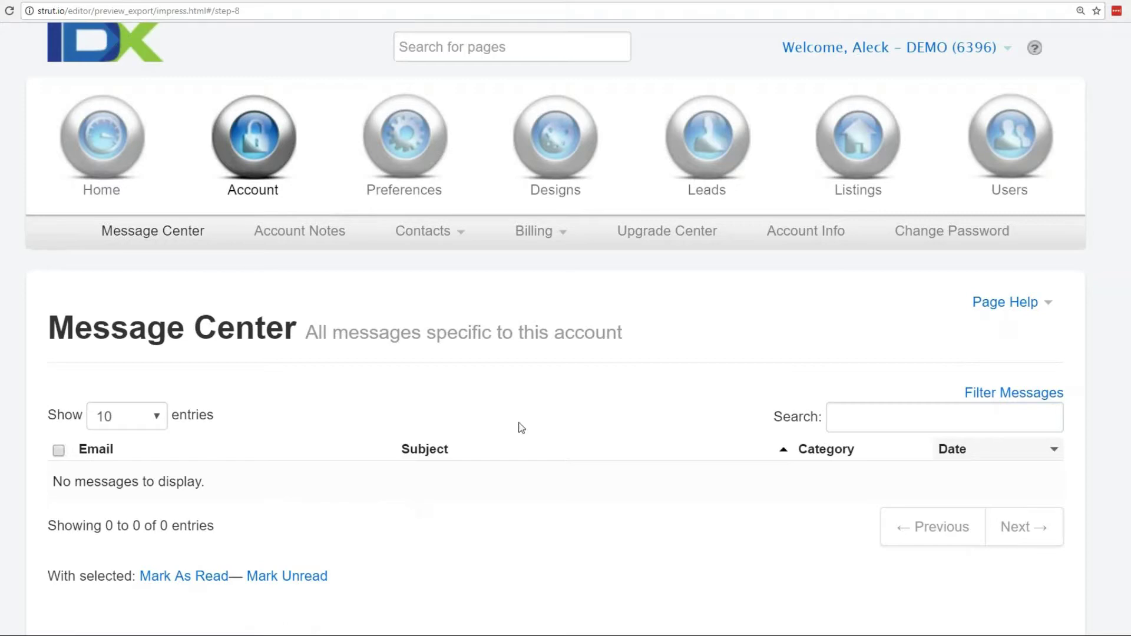
Look through Account Notes, then open Account Info from the Billing menu and expand its preference sections.
{"action": "left_click", "coordinate": [313, 237]}
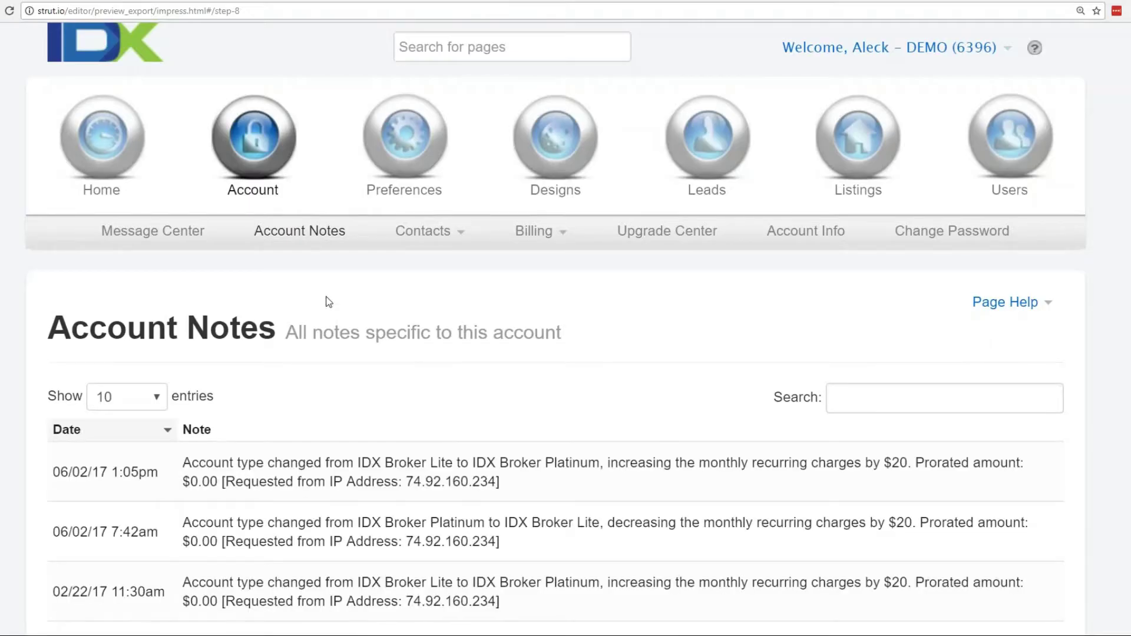
{"action": "left_click", "coordinate": [537, 233]}
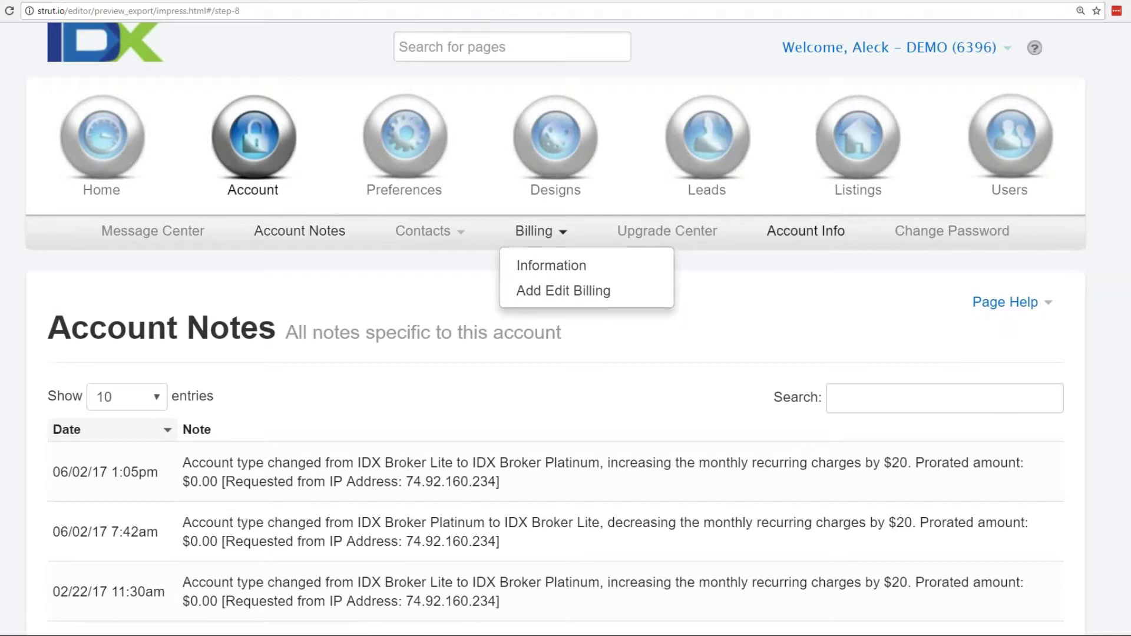
{"action": "left_click", "coordinate": [813, 236]}
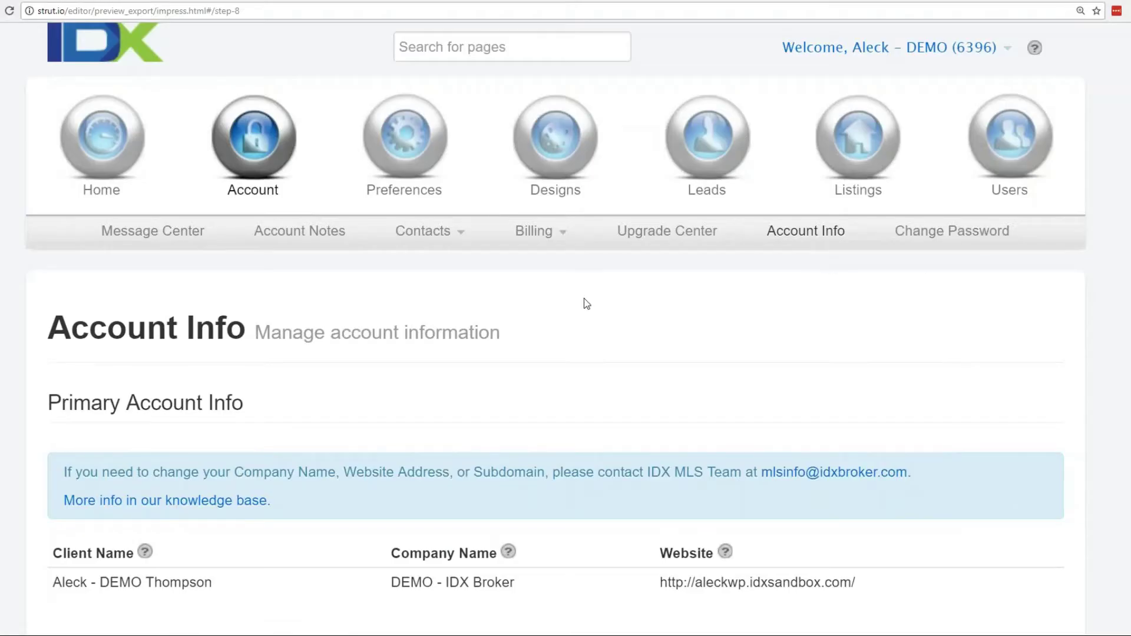
{"action": "left_click", "coordinate": [405, 147]}
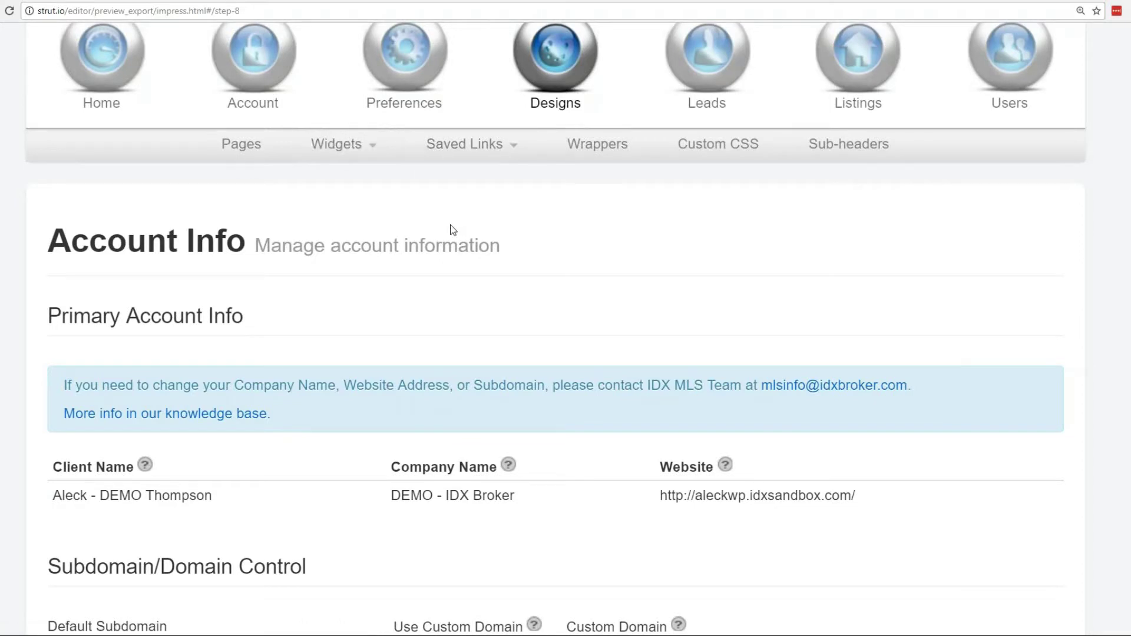
Start a new widget with Create from the Designs Widgets menu.
{"action": "scroll", "coordinate": [450, 232], "scroll_direction": "up", "scroll_amount": 2}
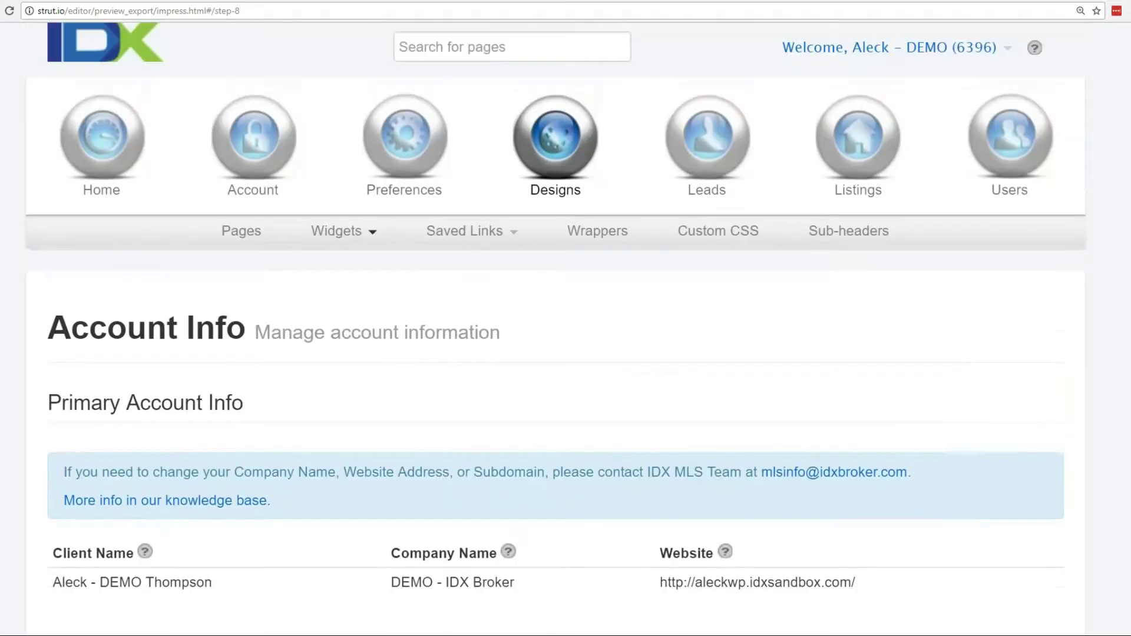
{"action": "left_click", "coordinate": [369, 238]}
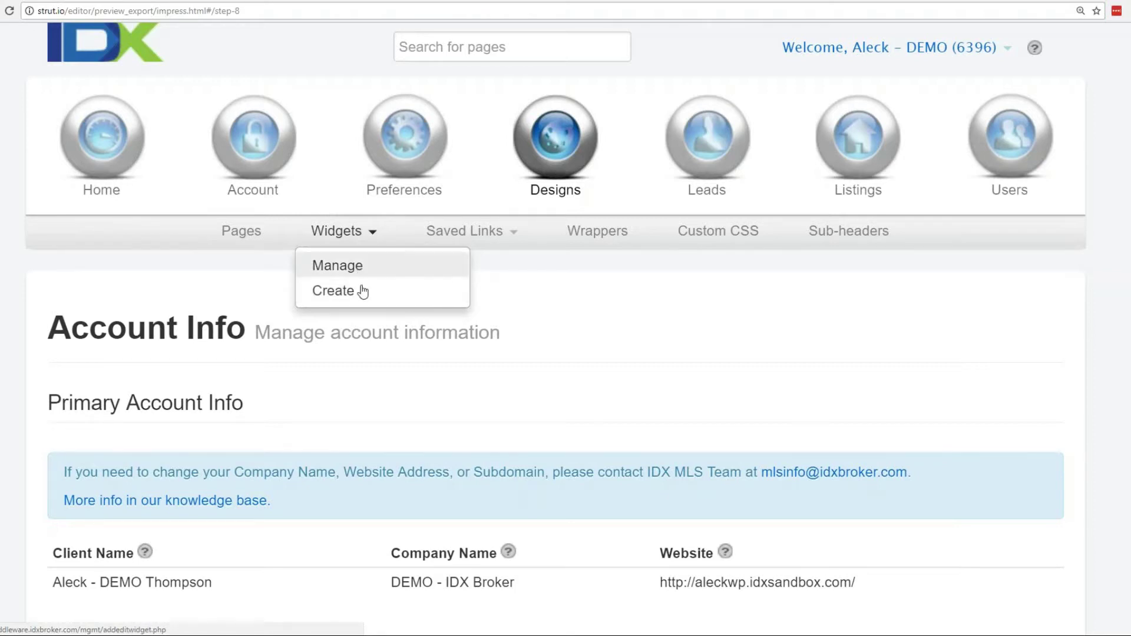
{"action": "left_click", "coordinate": [355, 293]}
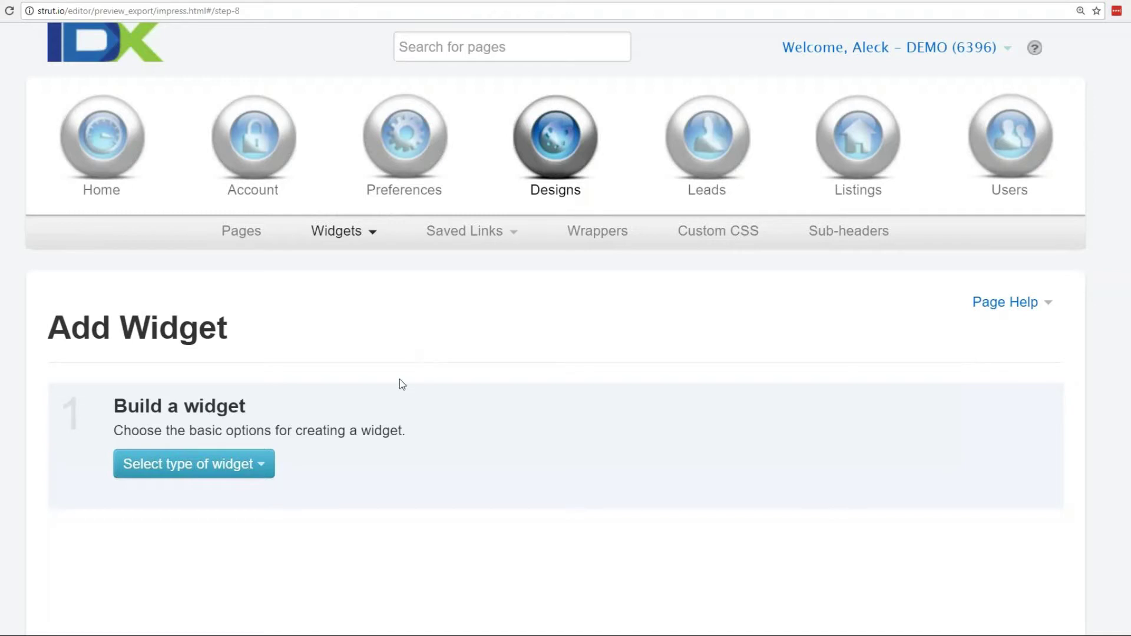
Make the widget a Carousel featuring a Custom Search built on the Advanced Search page.
{"action": "left_click", "coordinate": [258, 473]}
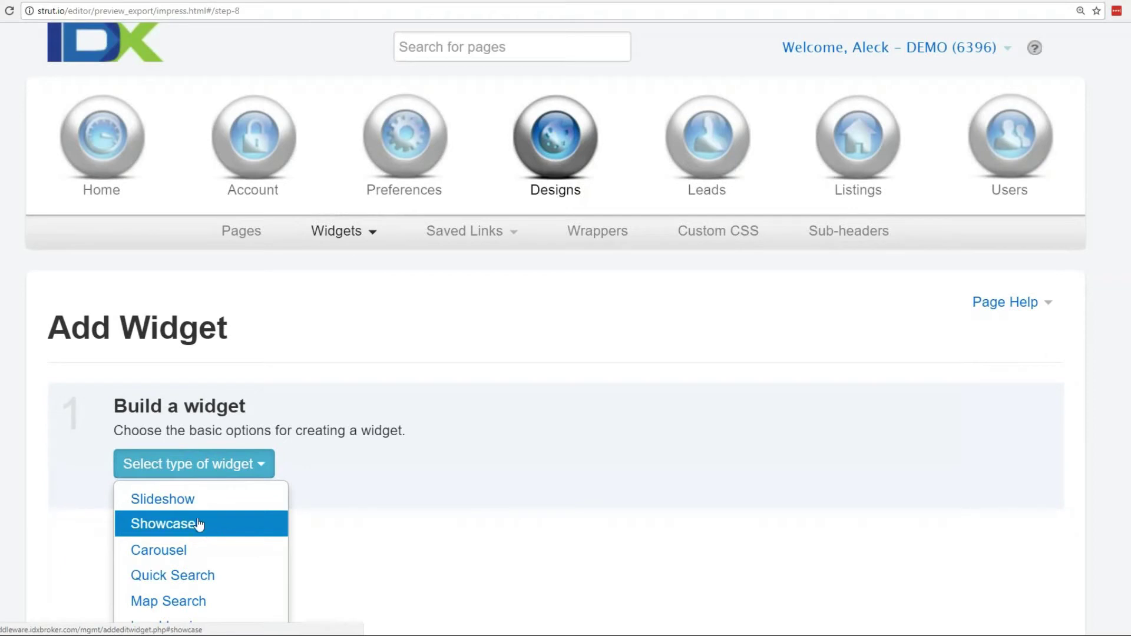
{"action": "left_click", "coordinate": [183, 556]}
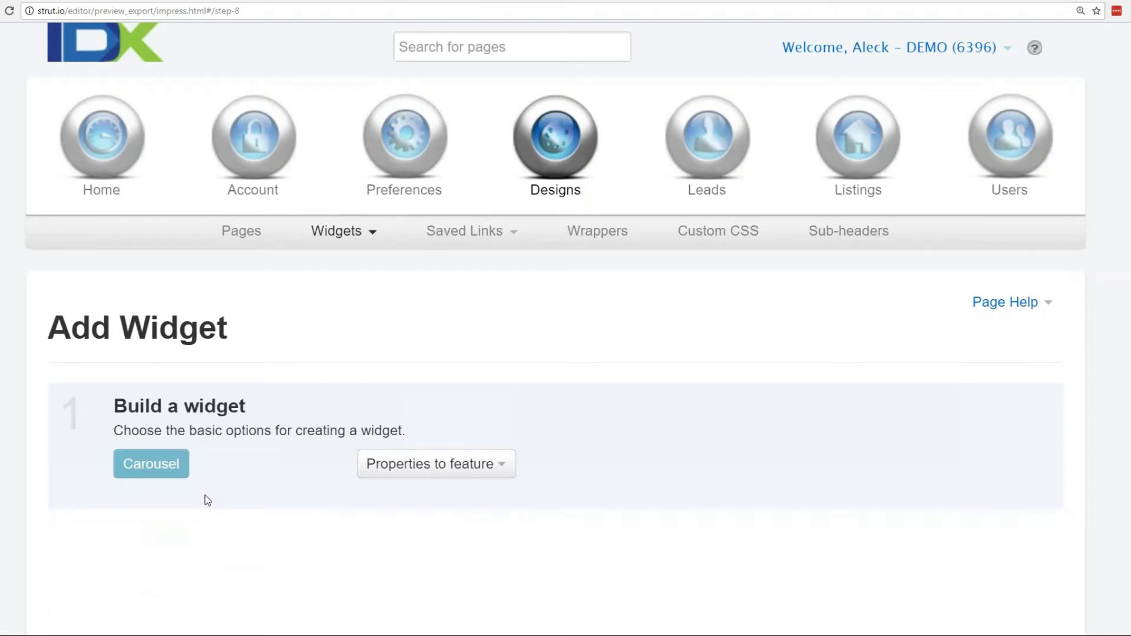
{"action": "left_click", "coordinate": [480, 465]}
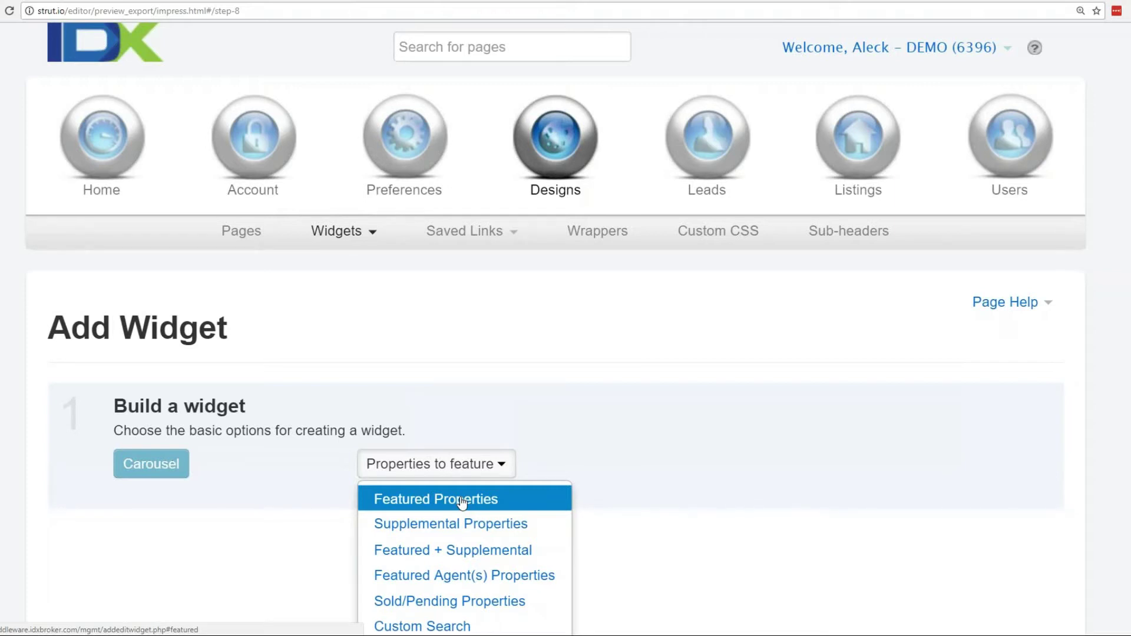
{"action": "left_click", "coordinate": [455, 628]}
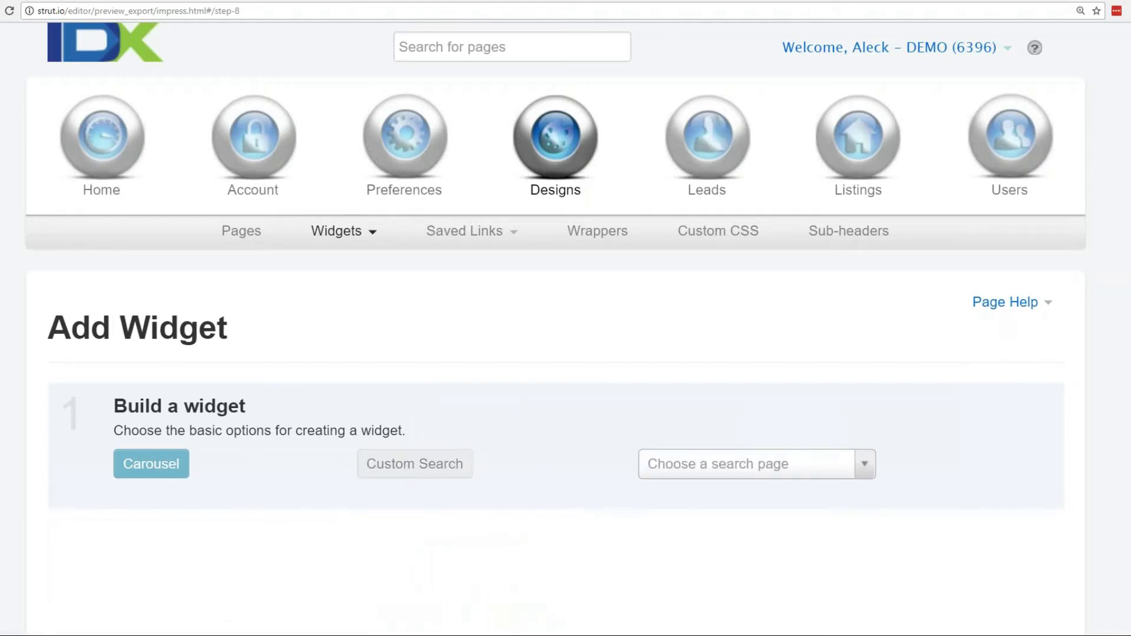
{"action": "left_click", "coordinate": [754, 464]}
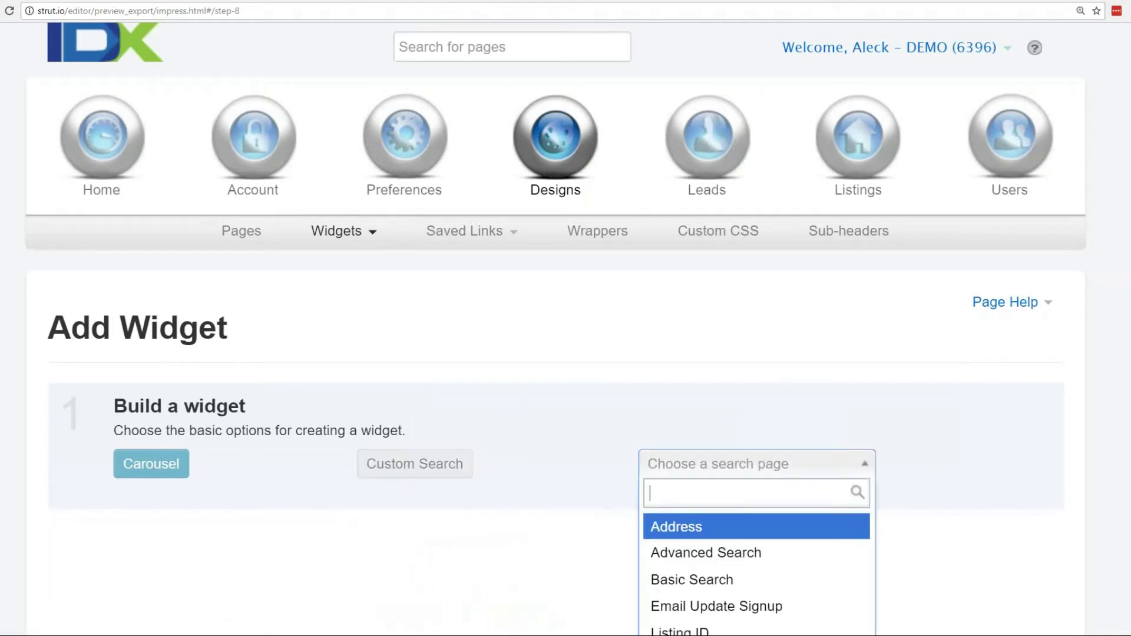
{"action": "left_click", "coordinate": [731, 558]}
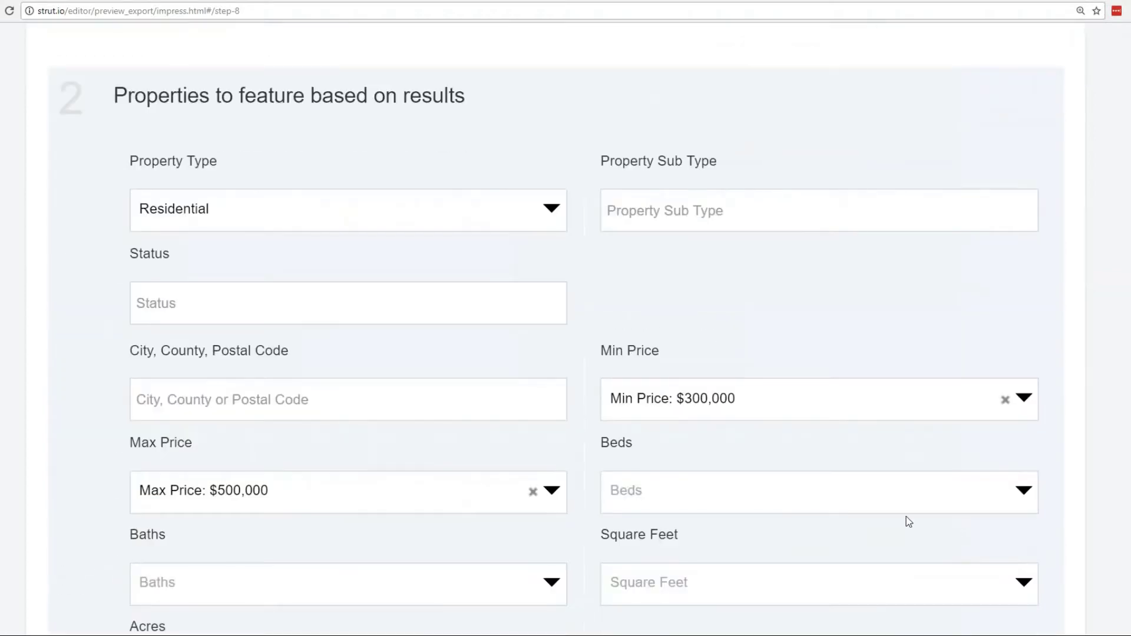
Keep Residential as the search's property type.
{"action": "scroll", "coordinate": [1101, 445], "scroll_direction": "down", "scroll_amount": 2}
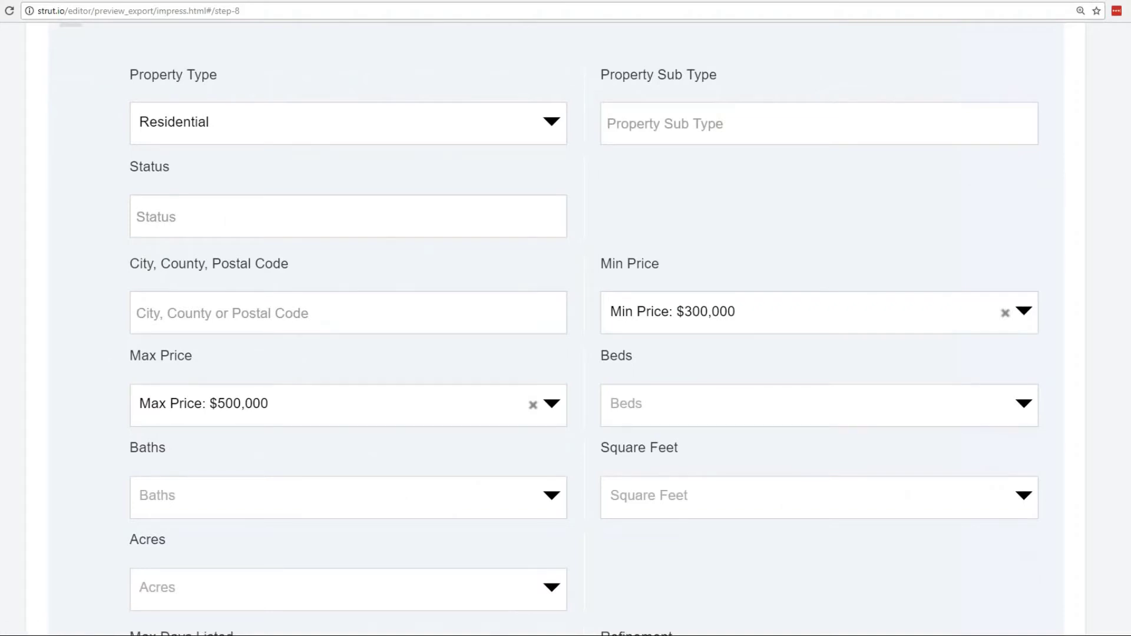
{"action": "left_click", "coordinate": [252, 121]}
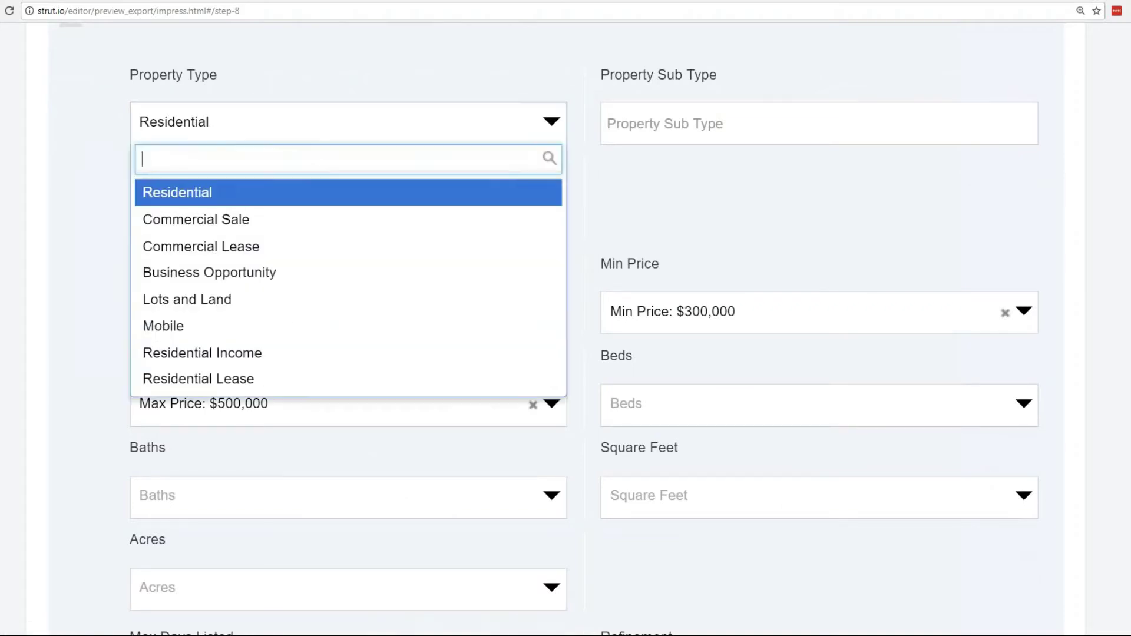
{"action": "left_click", "coordinate": [268, 122]}
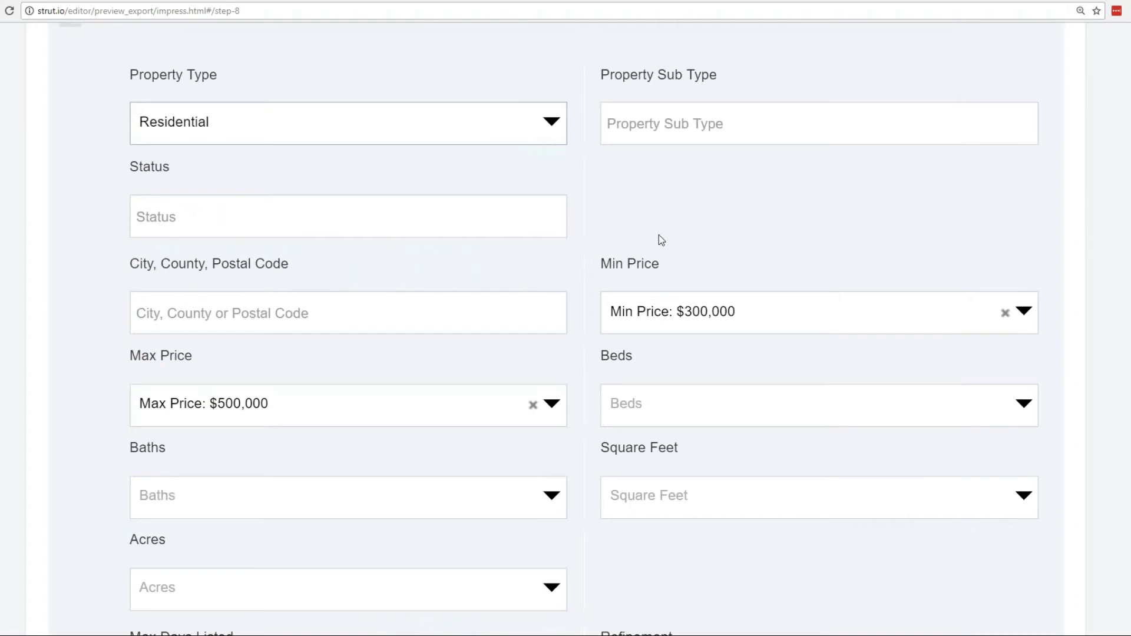
{"action": "scroll", "coordinate": [570, 187], "scroll_direction": "down", "scroll_amount": 1}
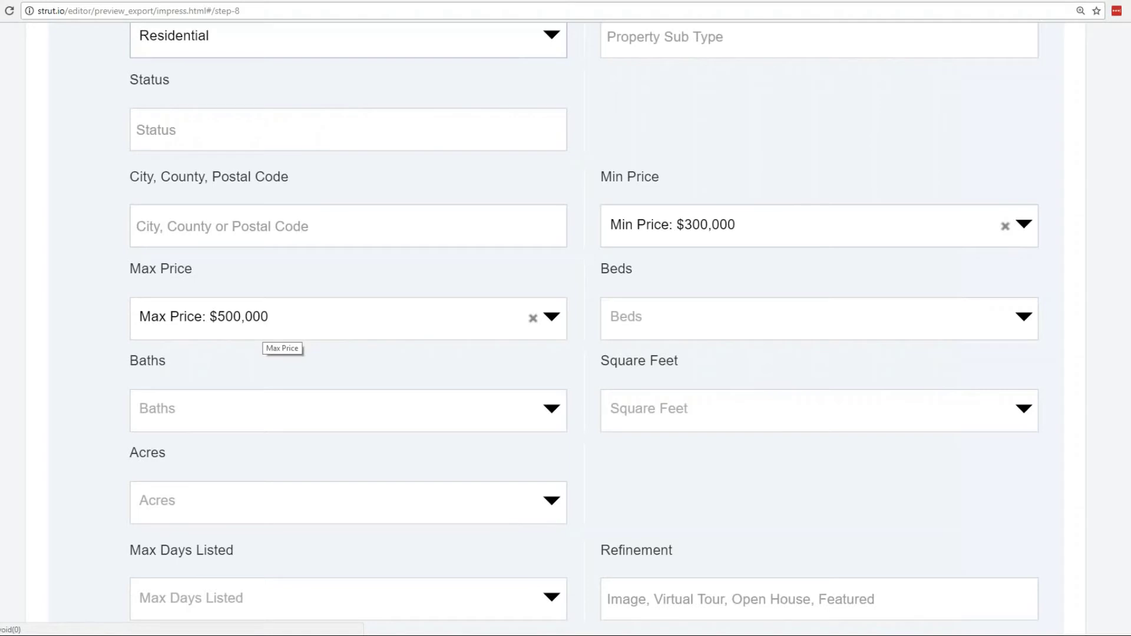
Clear the $300,000–$500,000 price range and set Max Price to $400,000.
{"action": "left_click", "coordinate": [533, 319]}
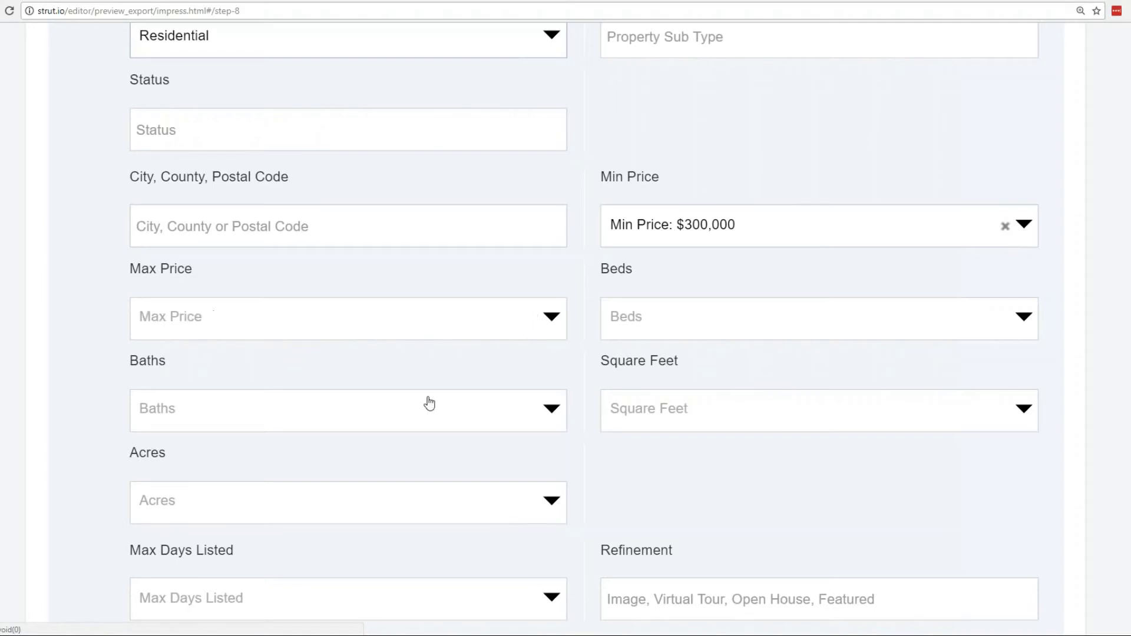
{"action": "left_click", "coordinate": [1006, 230]}
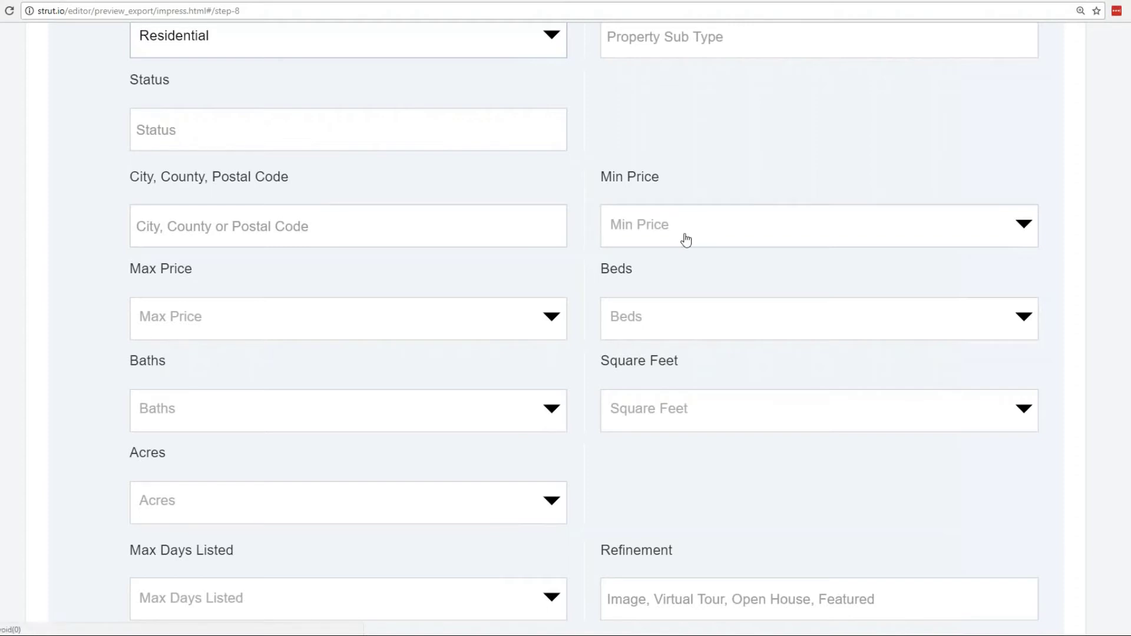
{"action": "left_click", "coordinate": [658, 224]}
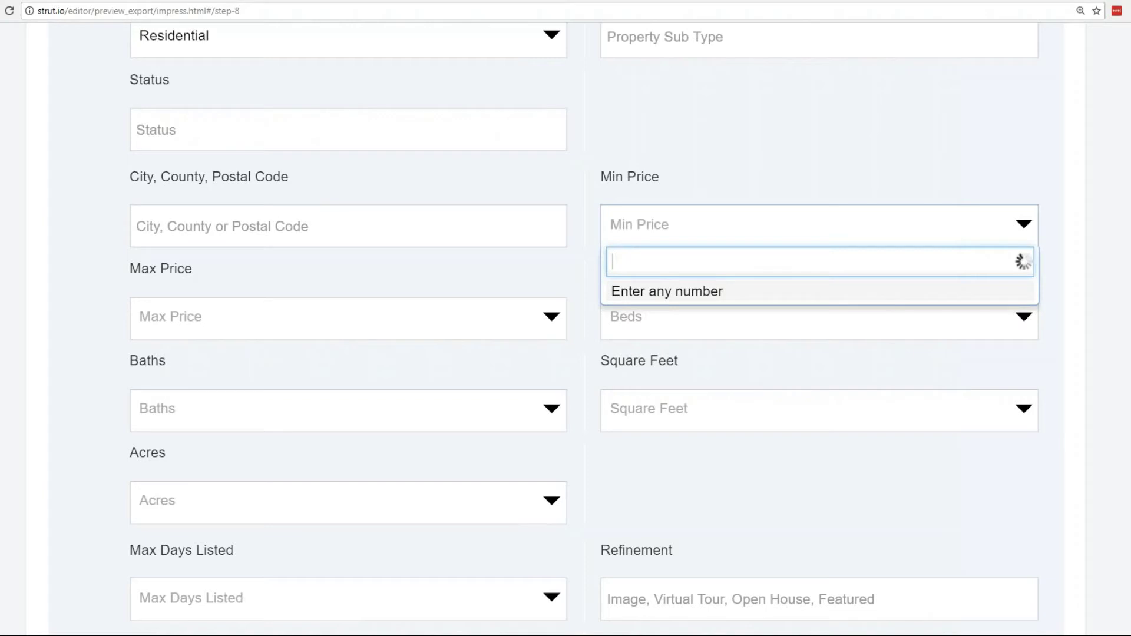
{"action": "left_click", "coordinate": [274, 320]}
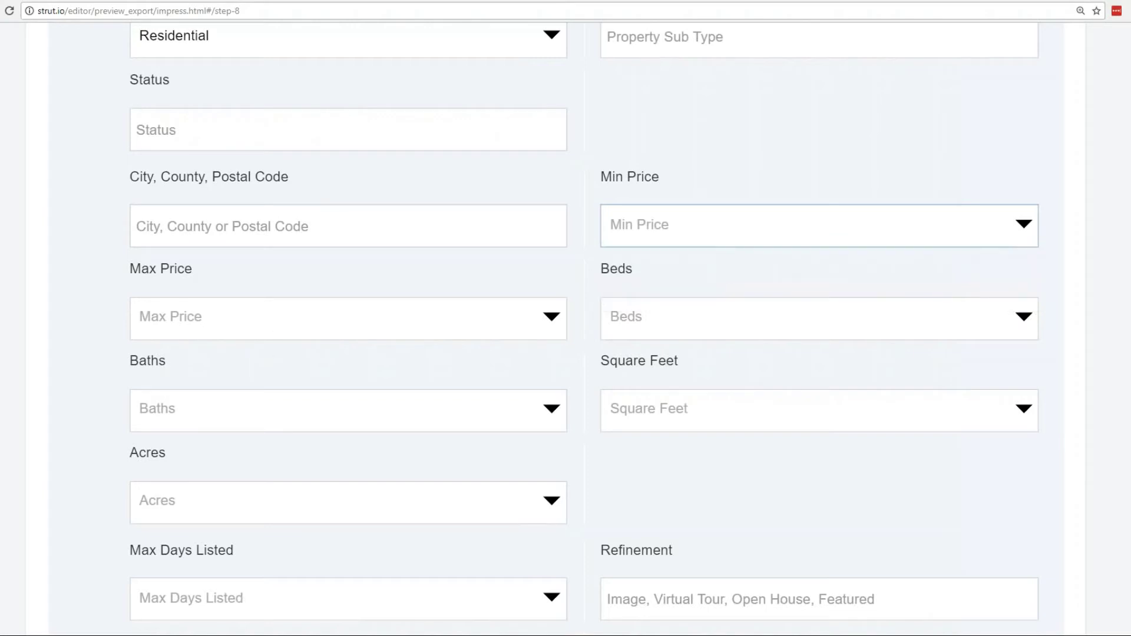
{"action": "left_click", "coordinate": [274, 320]}
{"action": "type", "text": "400000"}
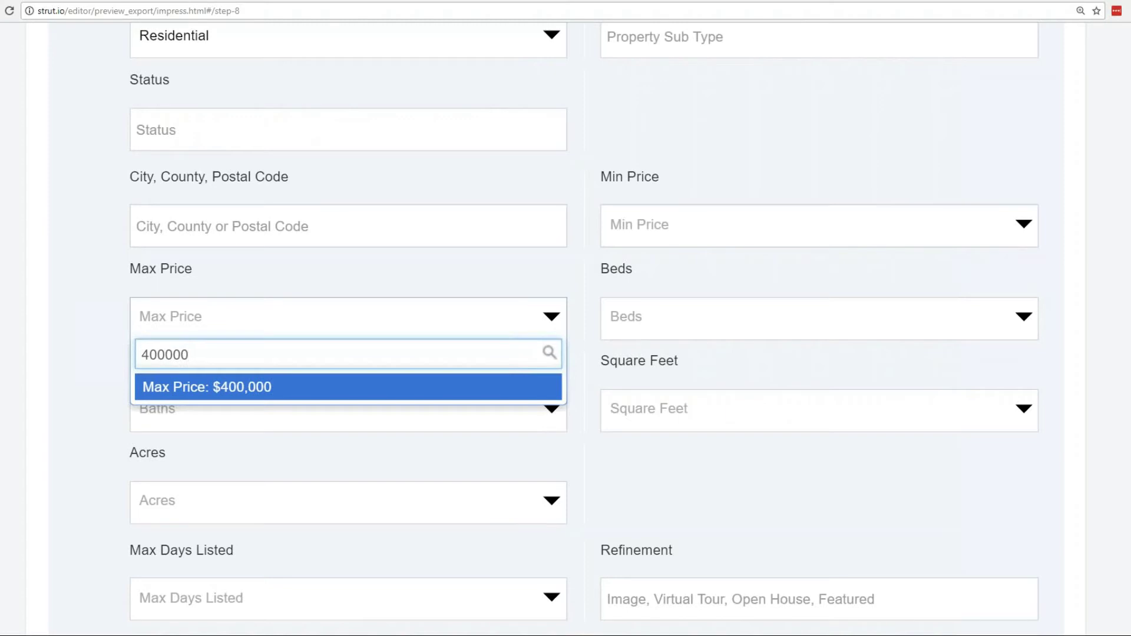
{"action": "left_click", "coordinate": [252, 390]}
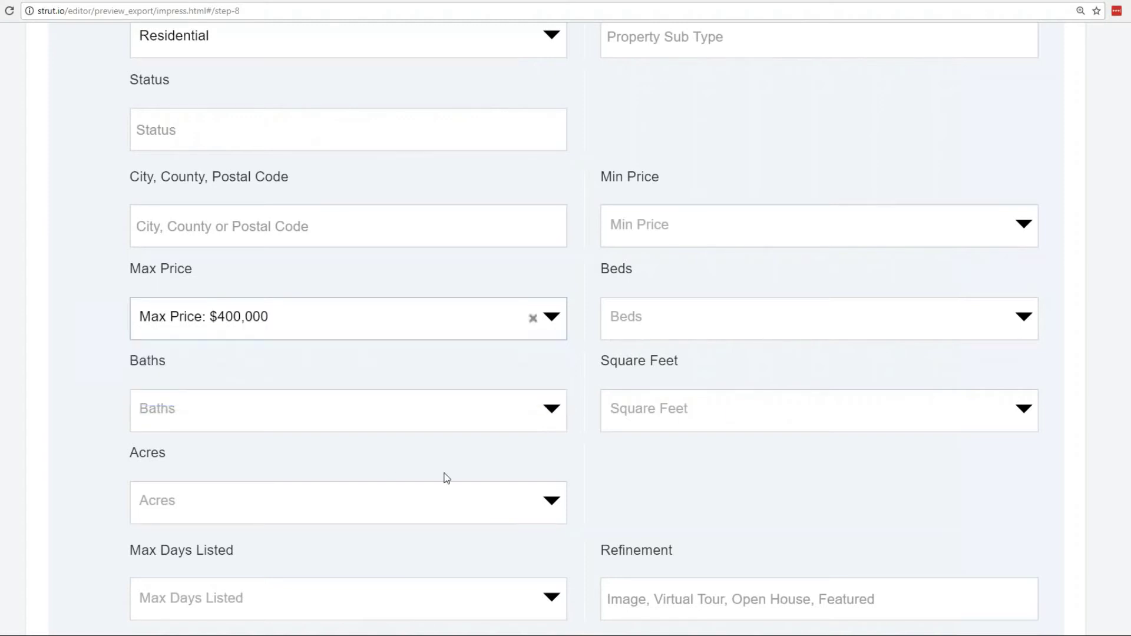
Set the carousel's Max # Columns to 4 under Widget Options.
{"action": "scroll", "coordinate": [596, 430], "scroll_direction": "down", "scroll_amount": 1}
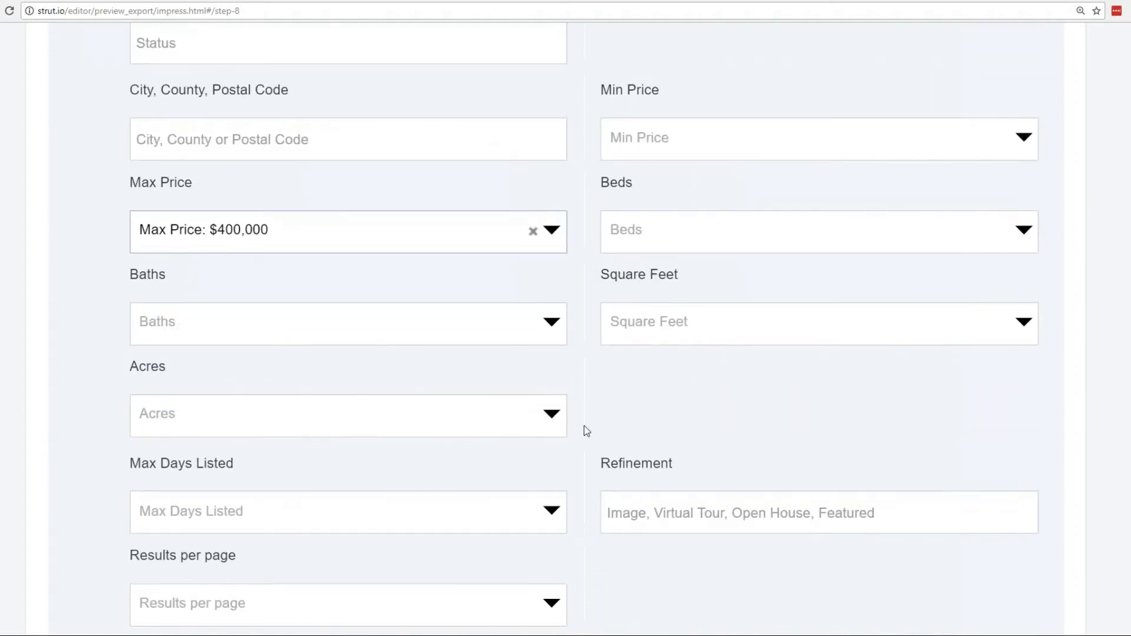
{"action": "scroll", "coordinate": [584, 427], "scroll_direction": "down", "scroll_amount": 1}
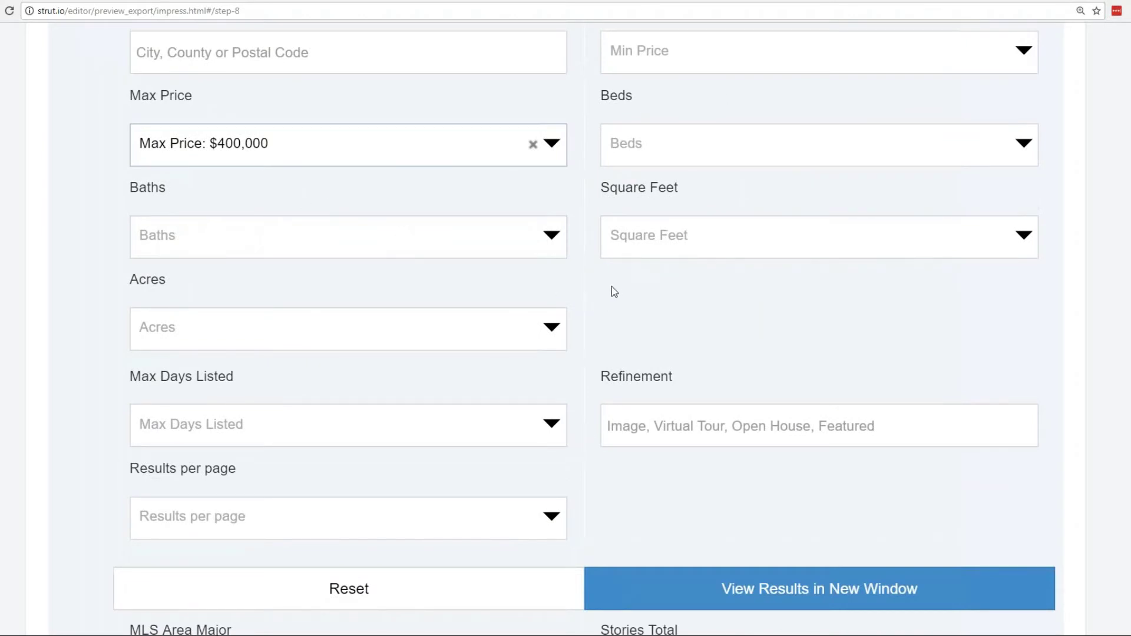
{"action": "scroll", "coordinate": [594, 287], "scroll_direction": "down", "scroll_amount": 3}
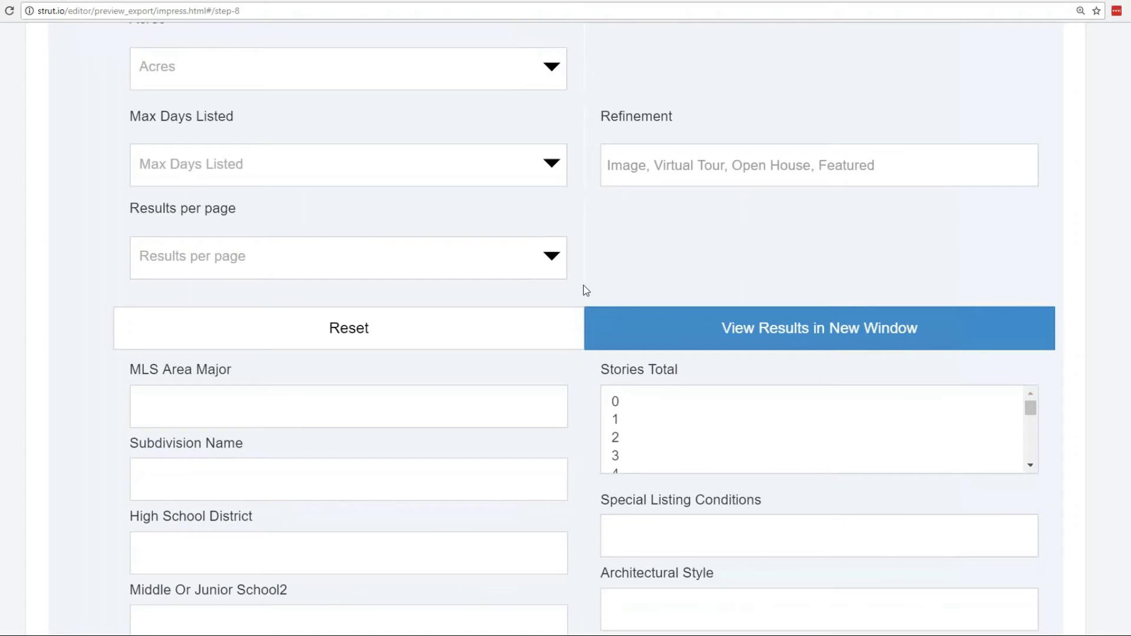
{"action": "scroll", "coordinate": [577, 318], "scroll_direction": "down", "scroll_amount": 1}
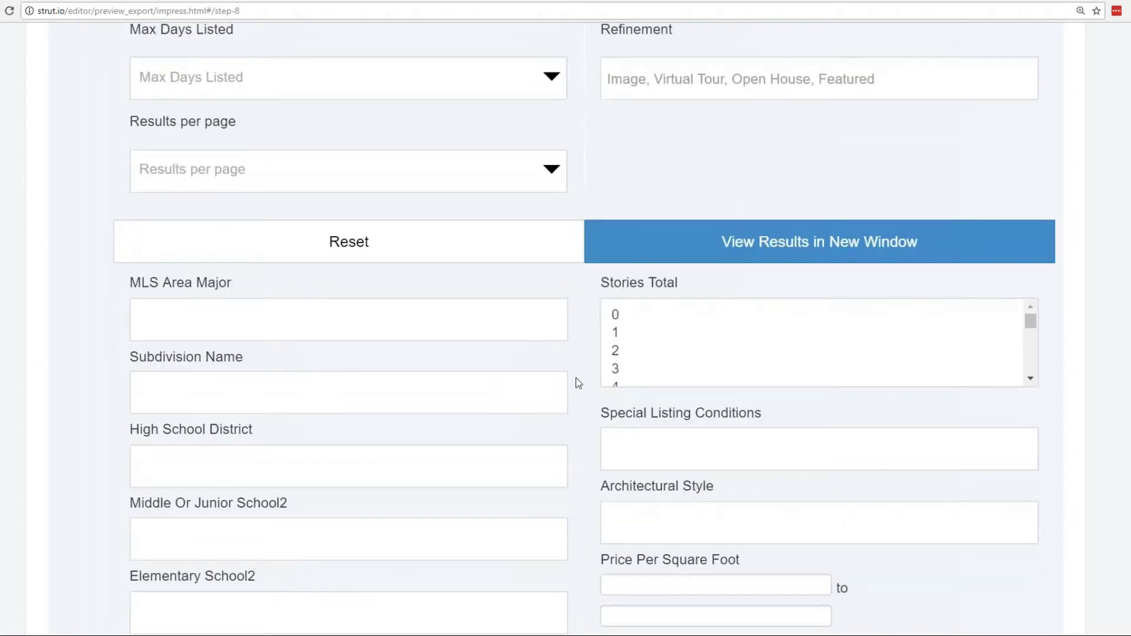
{"action": "scroll", "coordinate": [578, 384], "scroll_direction": "down", "scroll_amount": 1}
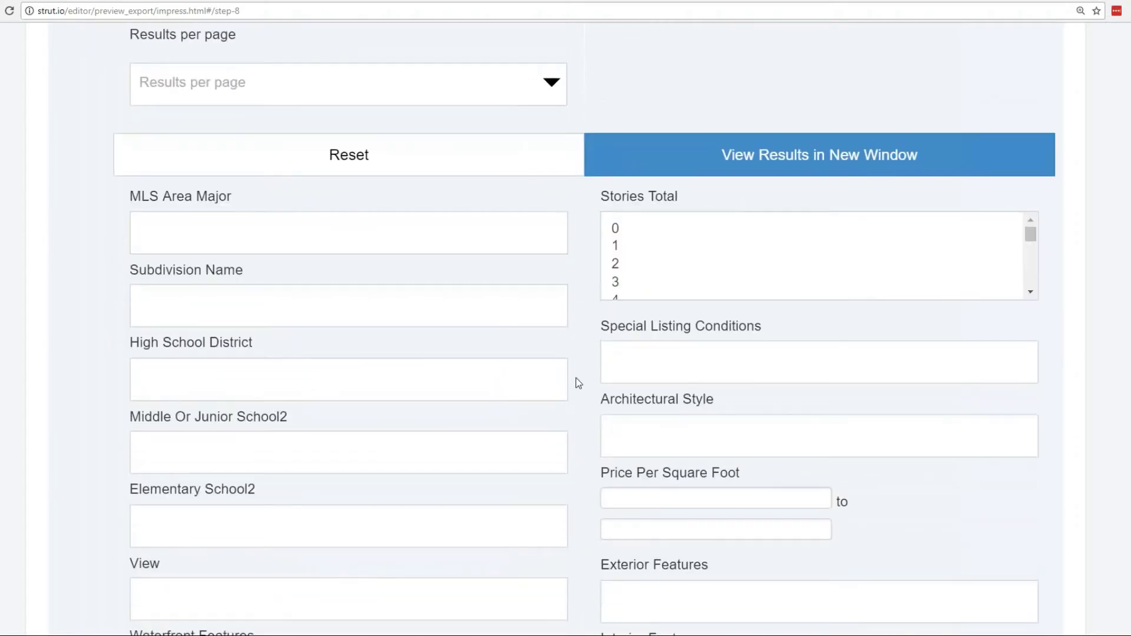
{"action": "scroll", "coordinate": [579, 383], "scroll_direction": "down", "scroll_amount": 1}
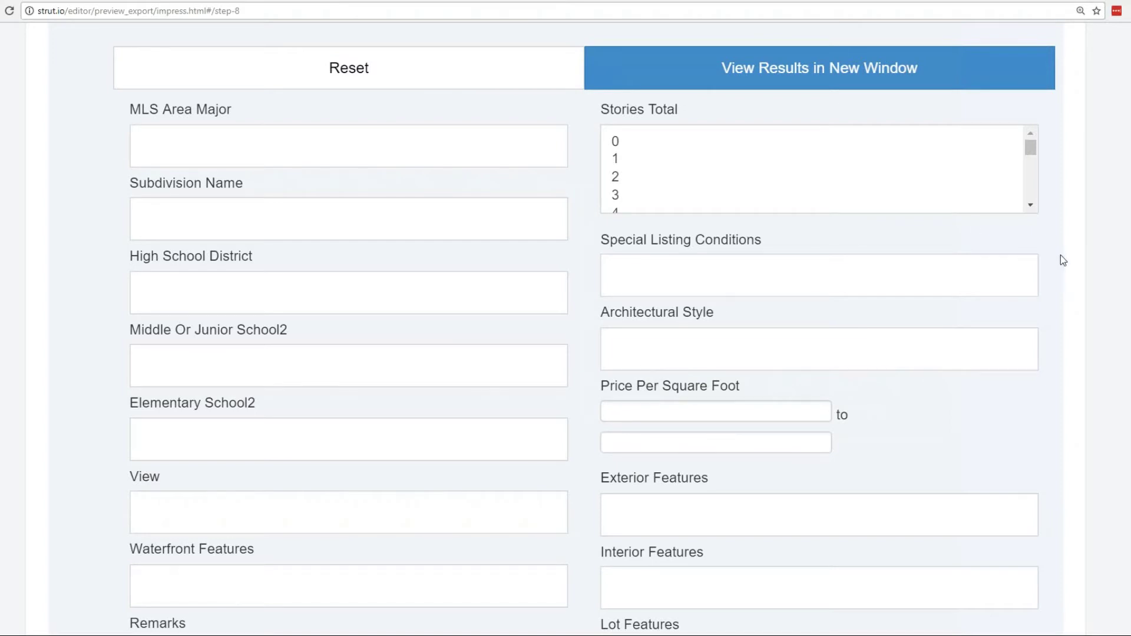
{"action": "scroll", "coordinate": [1063, 260], "scroll_direction": "down", "scroll_amount": 9}
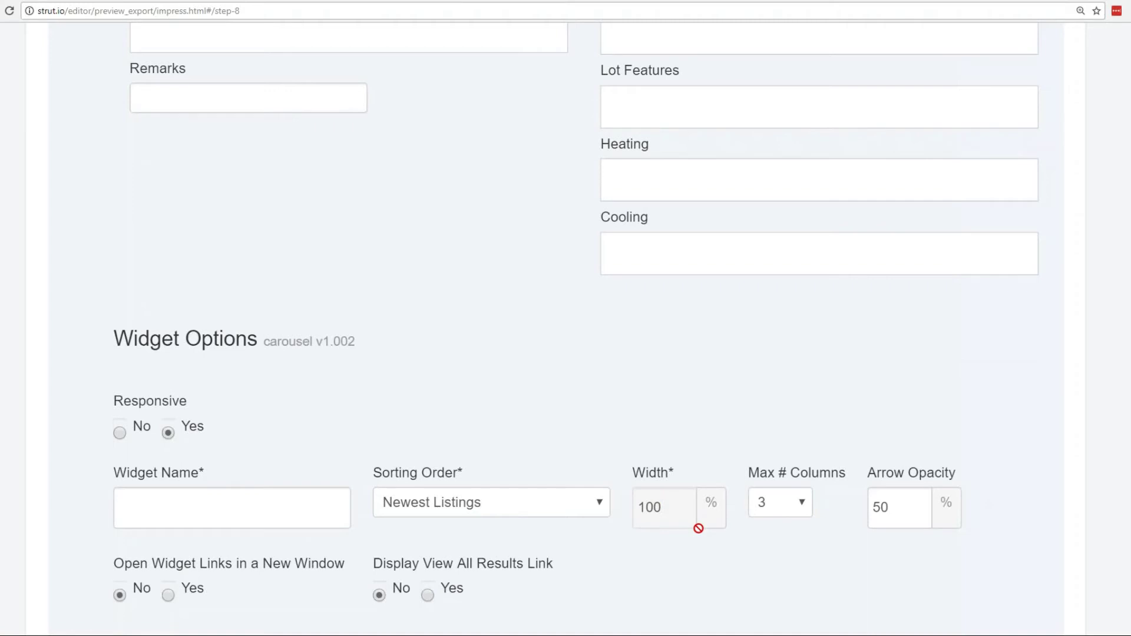
{"action": "left_click", "coordinate": [808, 506]}
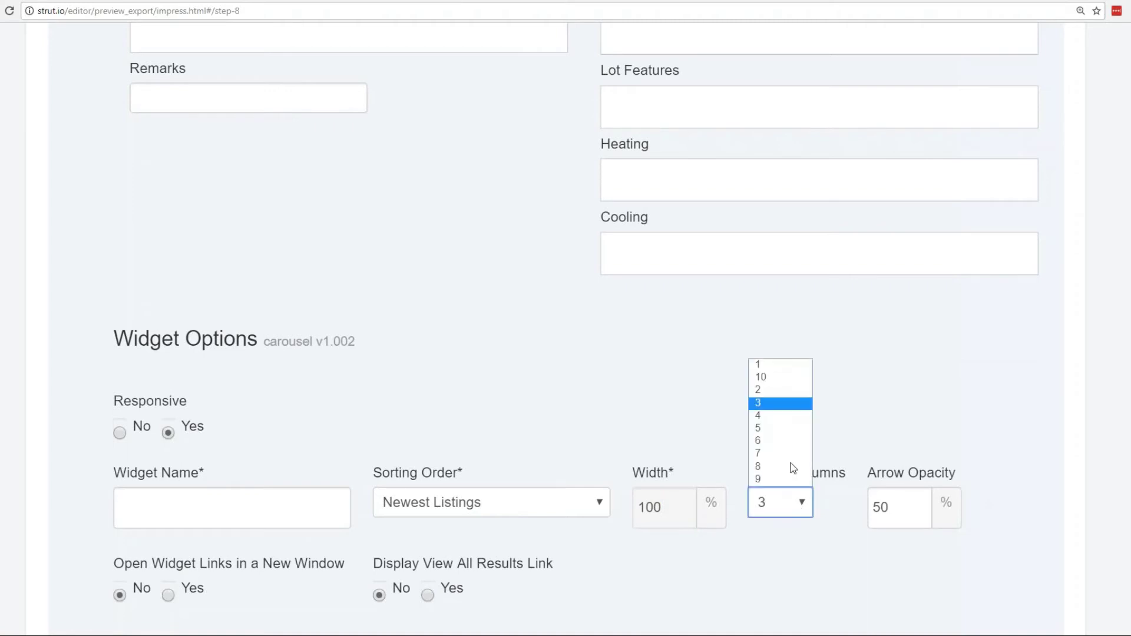
{"action": "left_click", "coordinate": [772, 416]}
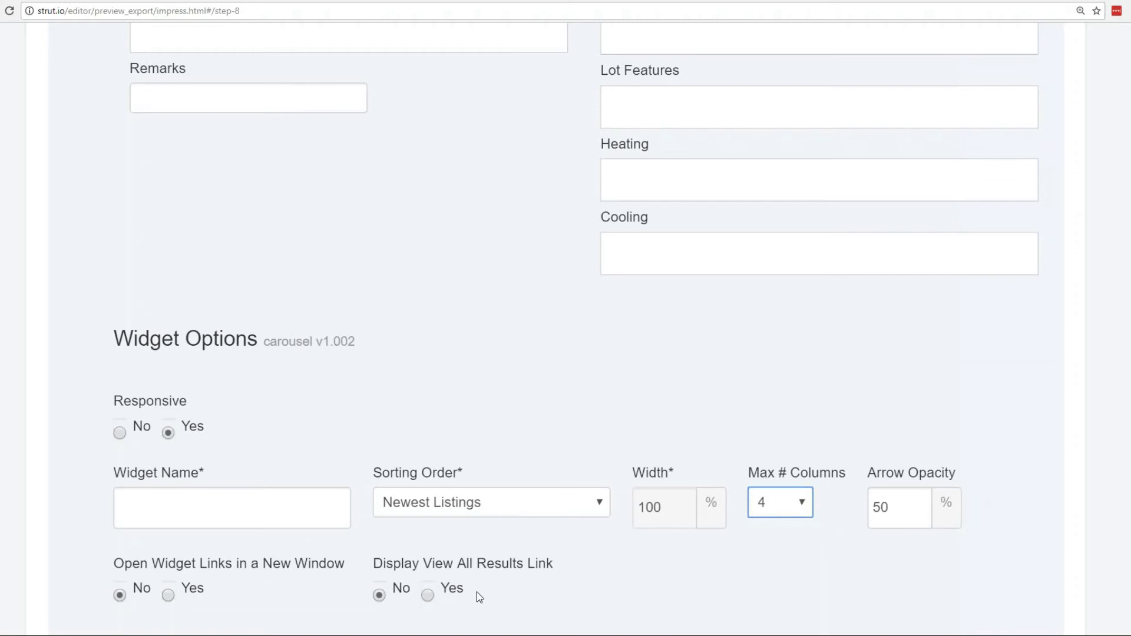
Turn on the View All Results link, name the widget max500k, and save it.
{"action": "left_click", "coordinate": [428, 595]}
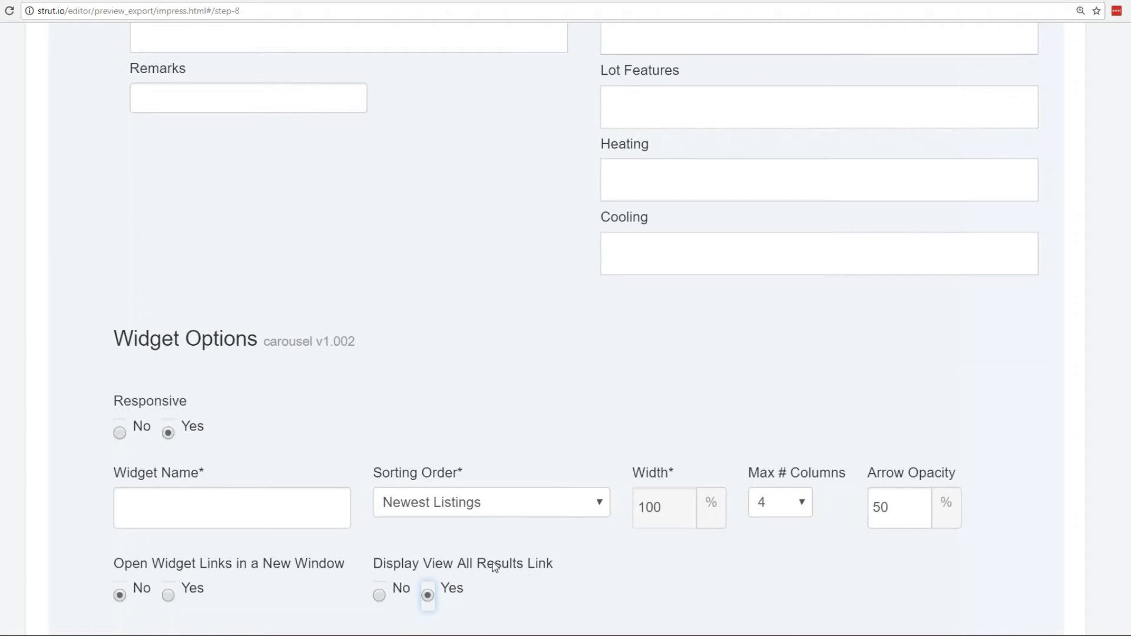
{"action": "left_click", "coordinate": [223, 507]}
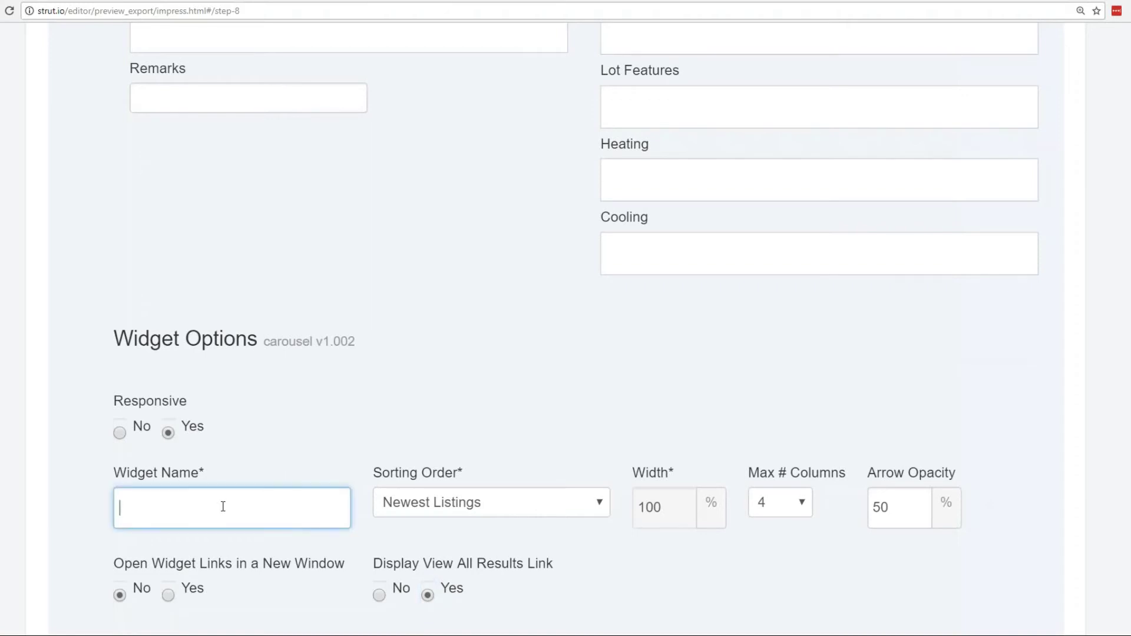
{"action": "type", "text": "max500k"}
{"action": "left_click", "coordinate": [1076, 449]}
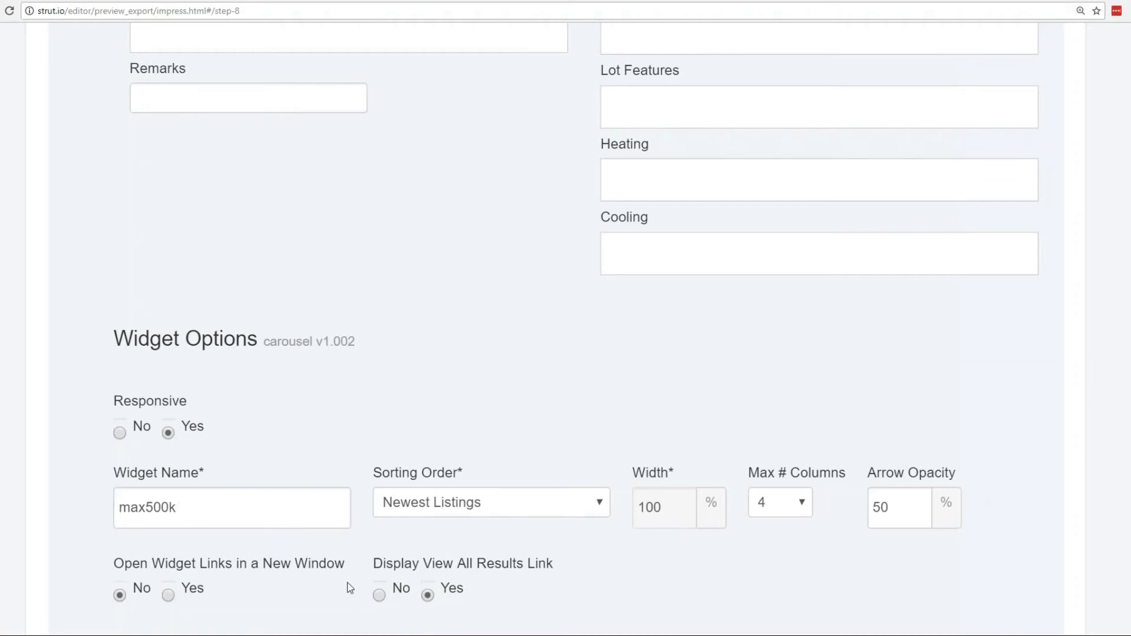
{"action": "scroll", "coordinate": [379, 513], "scroll_direction": "up", "scroll_amount": 1}
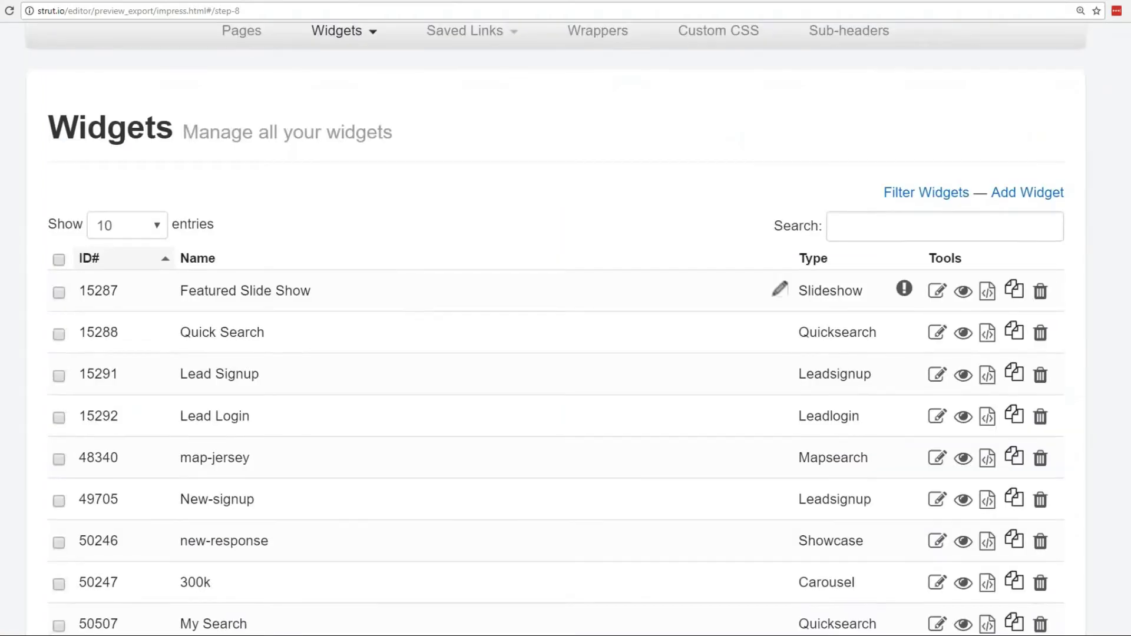
{"action": "scroll", "coordinate": [385, 307], "scroll_direction": "up", "scroll_amount": 3}
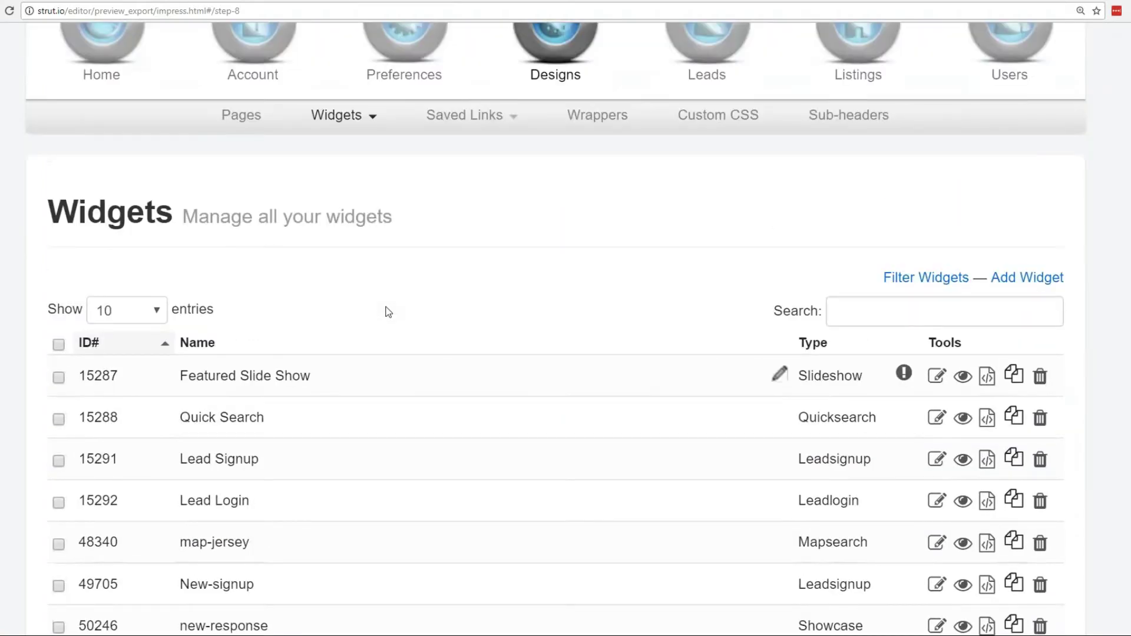
{"action": "left_click", "coordinate": [371, 233]}
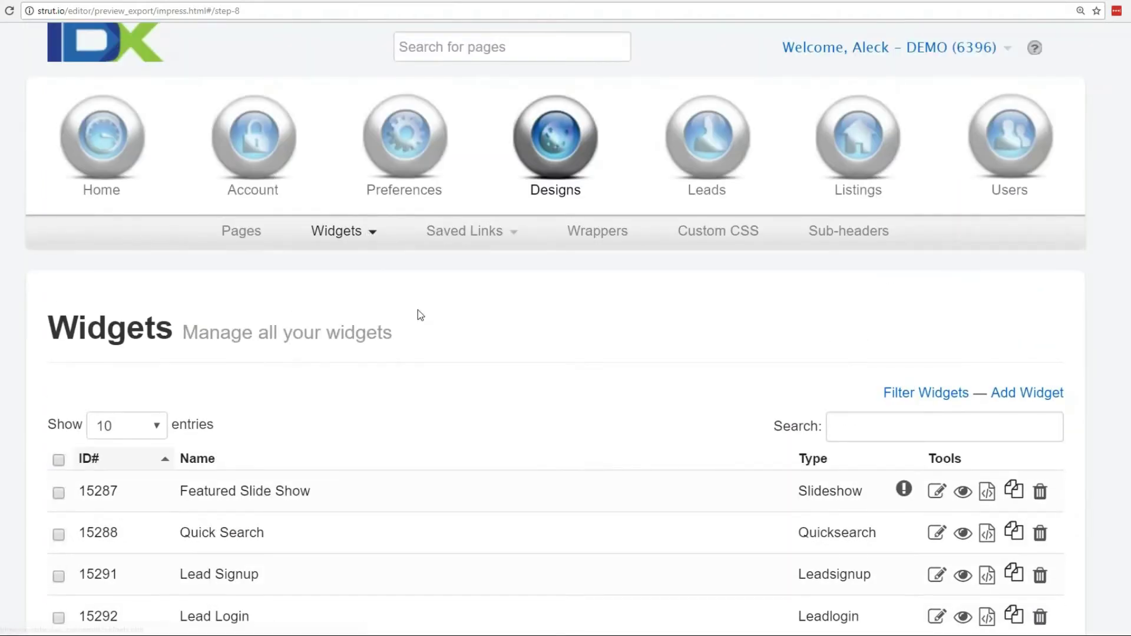
Preview the 300k carousel widget and page through its listings.
{"action": "scroll", "coordinate": [417, 312], "scroll_direction": "down", "scroll_amount": 3}
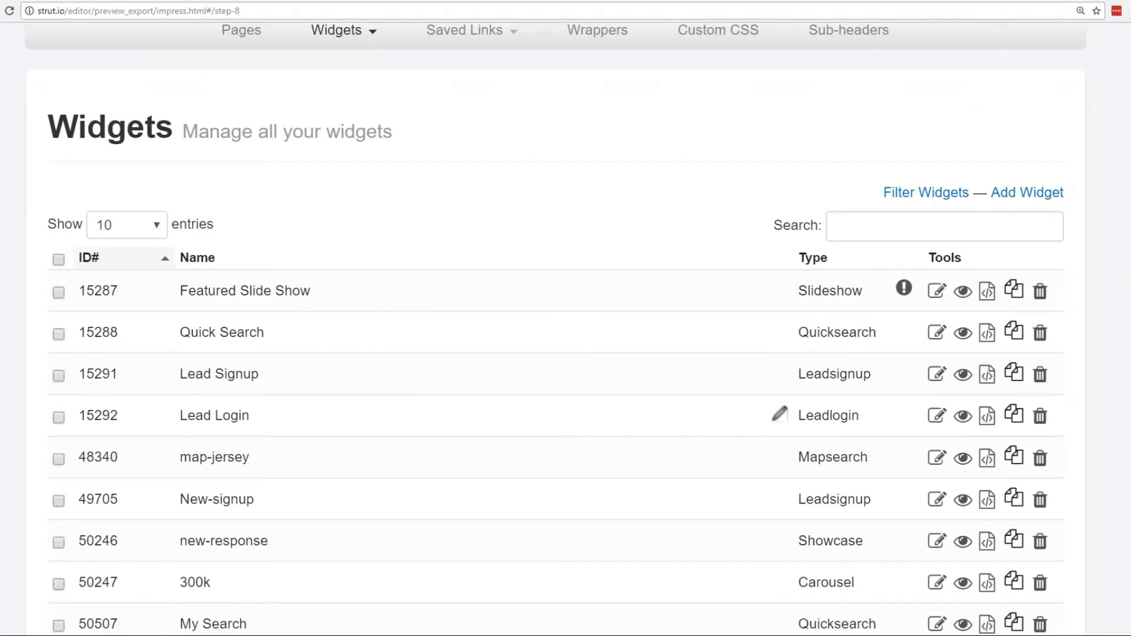
{"action": "left_click", "coordinate": [962, 582]}
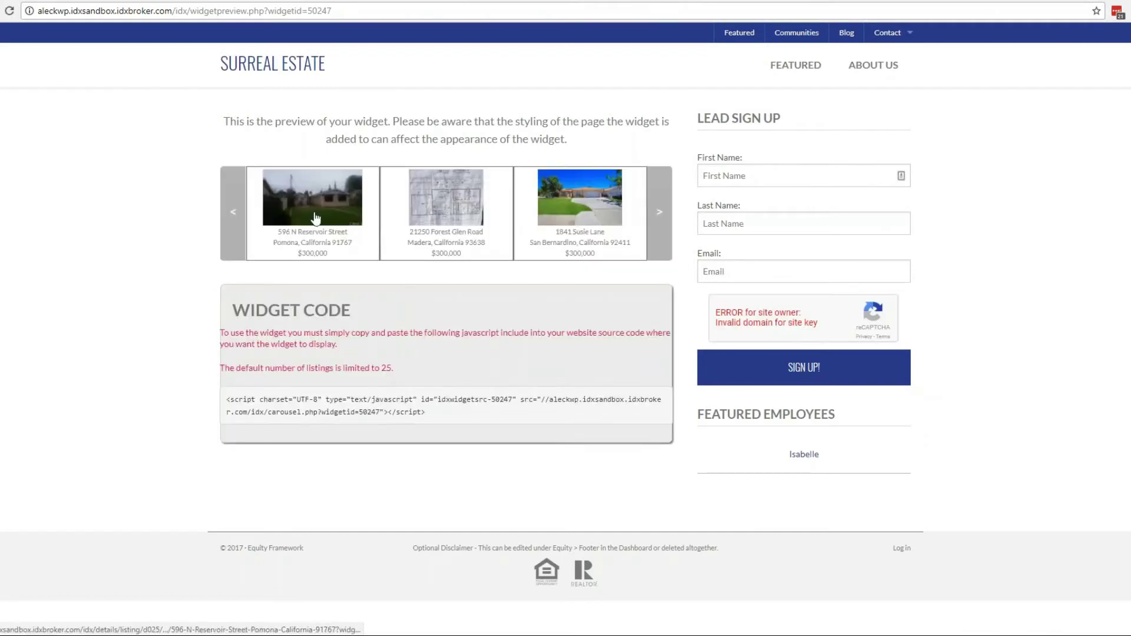
{"action": "left_click", "coordinate": [664, 221]}
{"action": "left_click", "coordinate": [664, 221]}
{"action": "left_click", "coordinate": [663, 221]}
{"action": "left_click", "coordinate": [662, 220]}
{"action": "left_click", "coordinate": [661, 219]}
Select the full embed script in the Widget Code box, then return to the Widgets list.
{"action": "left_click_drag", "start_coordinate": [429, 411], "coordinate": [228, 400]}
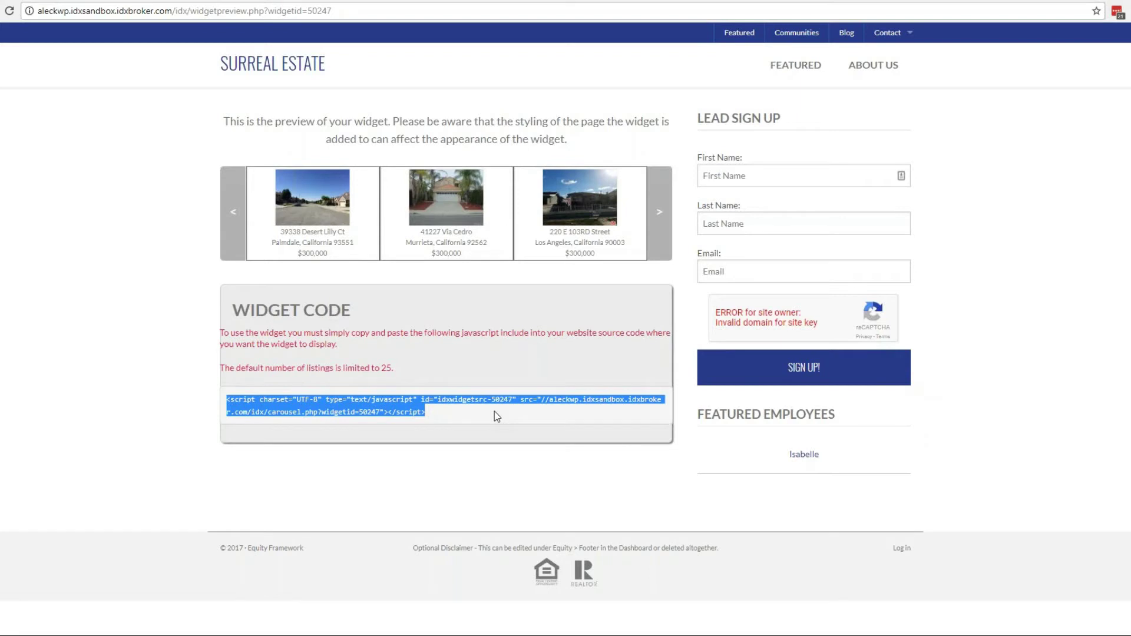
{"action": "left_click", "coordinate": [501, 416]}
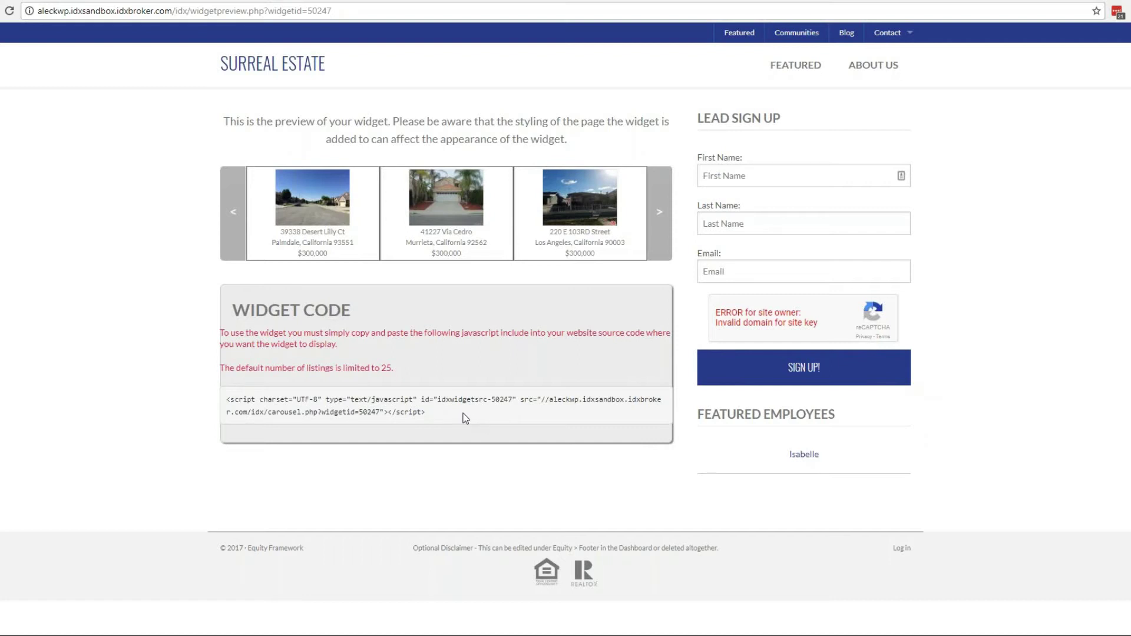
{"action": "left_click_drag", "start_coordinate": [465, 418], "coordinate": [175, 399]}
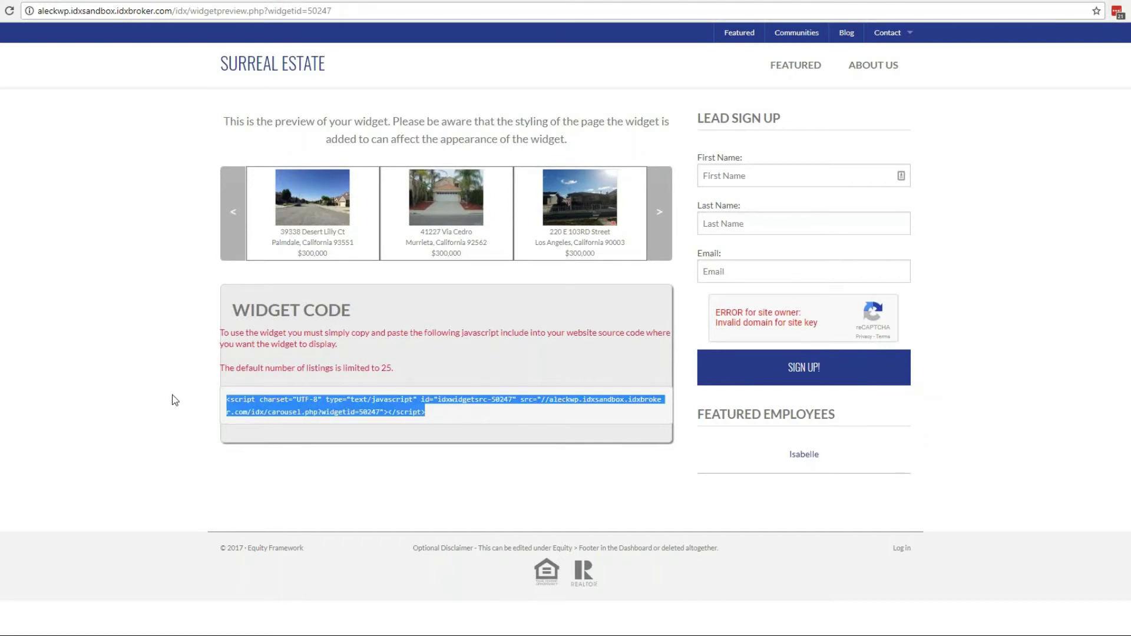
{"action": "left_click", "coordinate": [454, 402]}
{"action": "left_click_drag", "start_coordinate": [455, 420], "coordinate": [205, 406]}
{"action": "left_click_drag", "start_coordinate": [443, 420], "coordinate": [216, 402]}
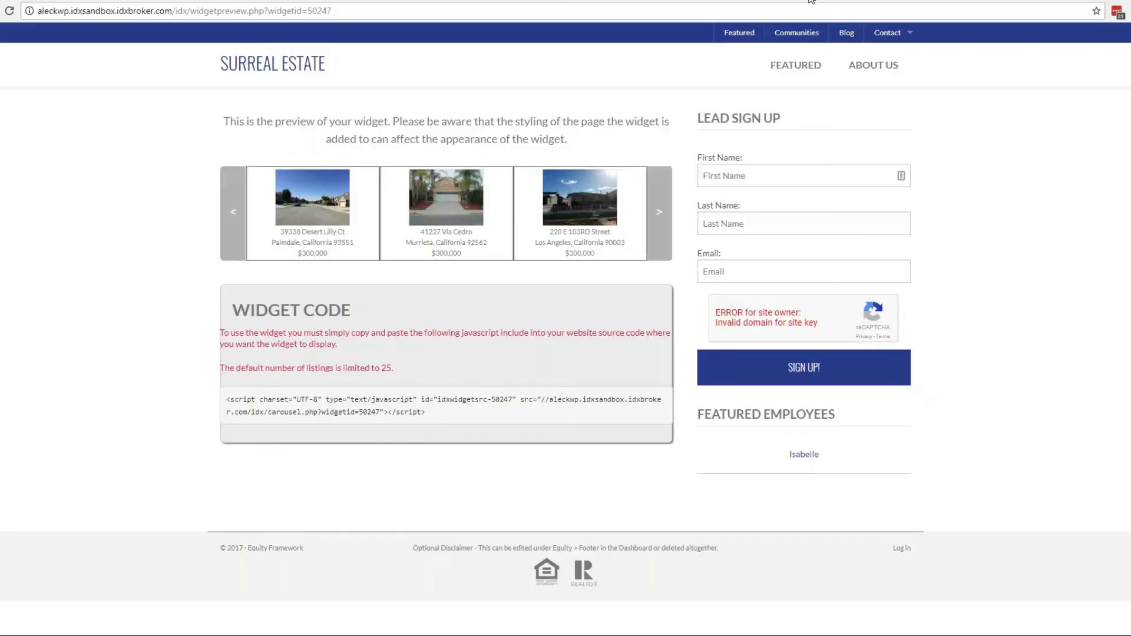
{"action": "left_click", "coordinate": [809, 1]}
{"action": "scroll", "coordinate": [518, 313], "scroll_direction": "up", "scroll_amount": 6}
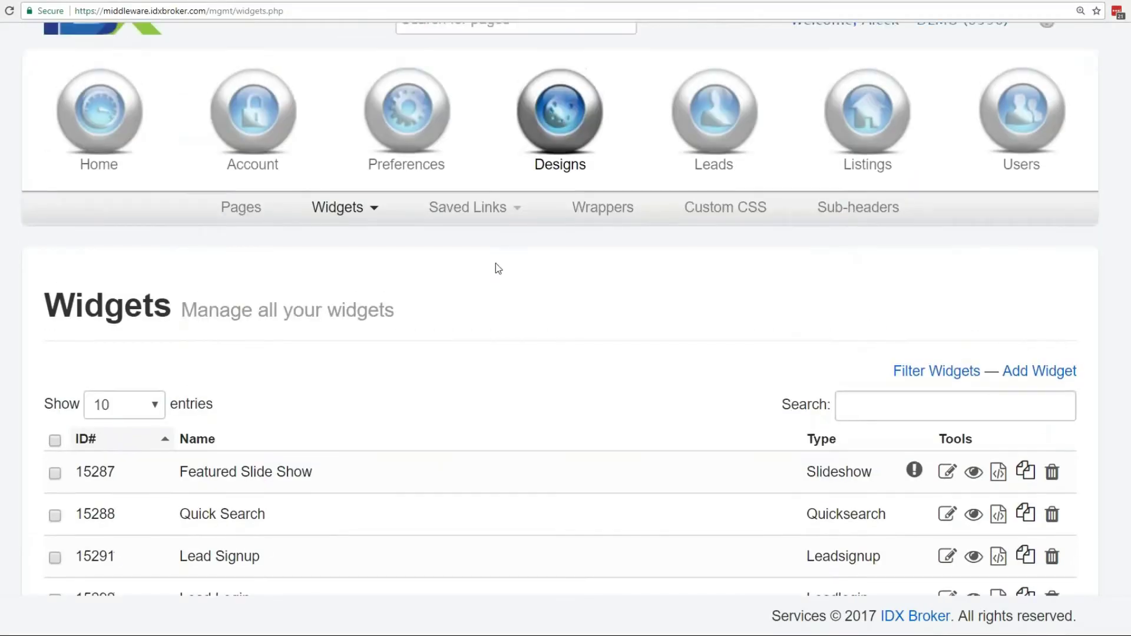
Check the Saved Links menu, then look over the website's Communities page.
{"action": "left_click", "coordinate": [475, 213]}
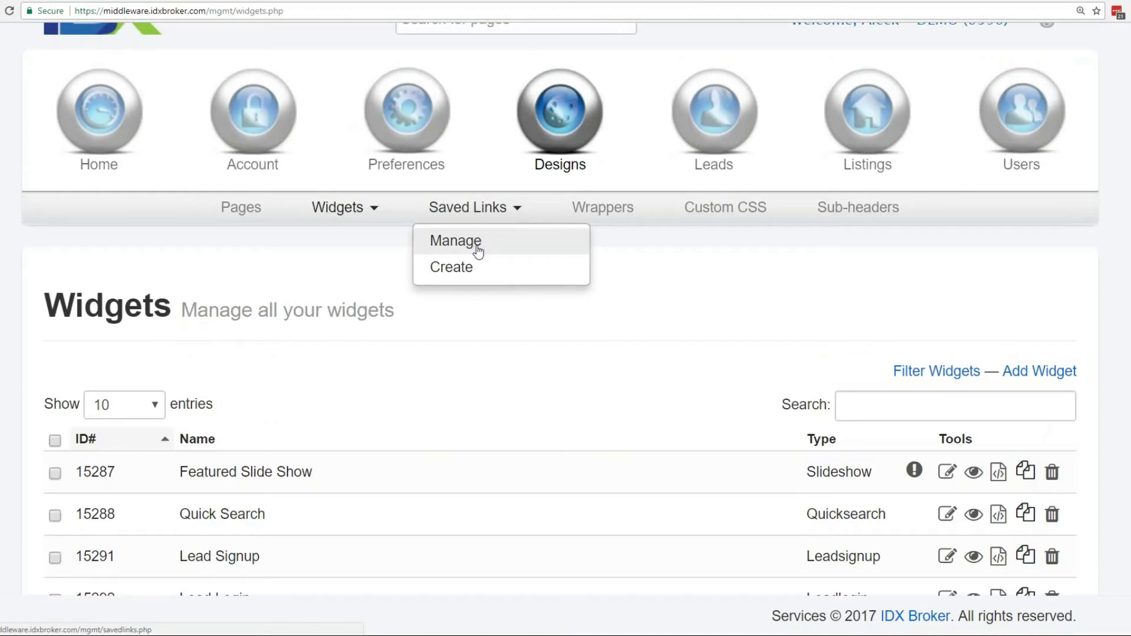
{"action": "left_click", "coordinate": [475, 247]}
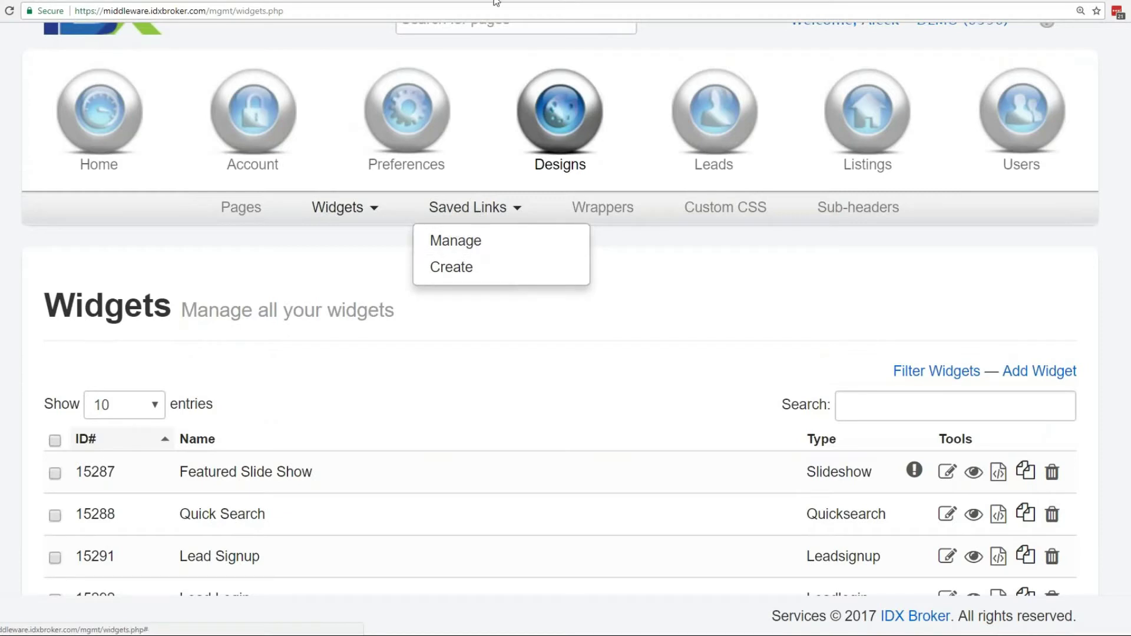
{"action": "left_click", "coordinate": [518, 1]}
{"action": "scroll", "coordinate": [717, 424], "scroll_direction": "up", "scroll_amount": 3}
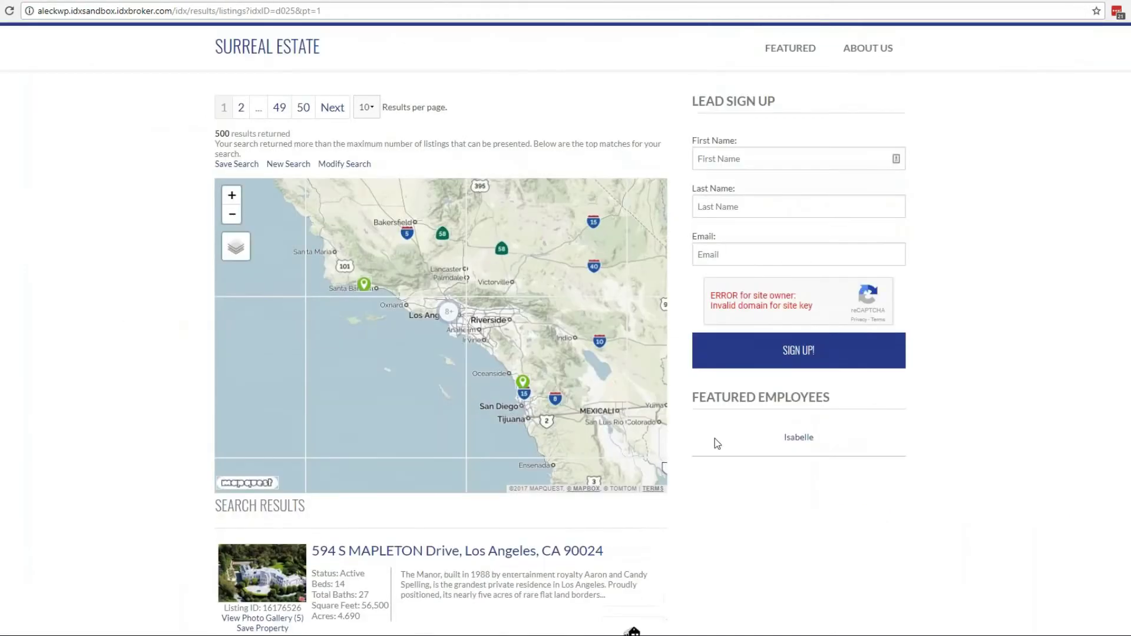
{"action": "left_click", "coordinate": [784, 35]}
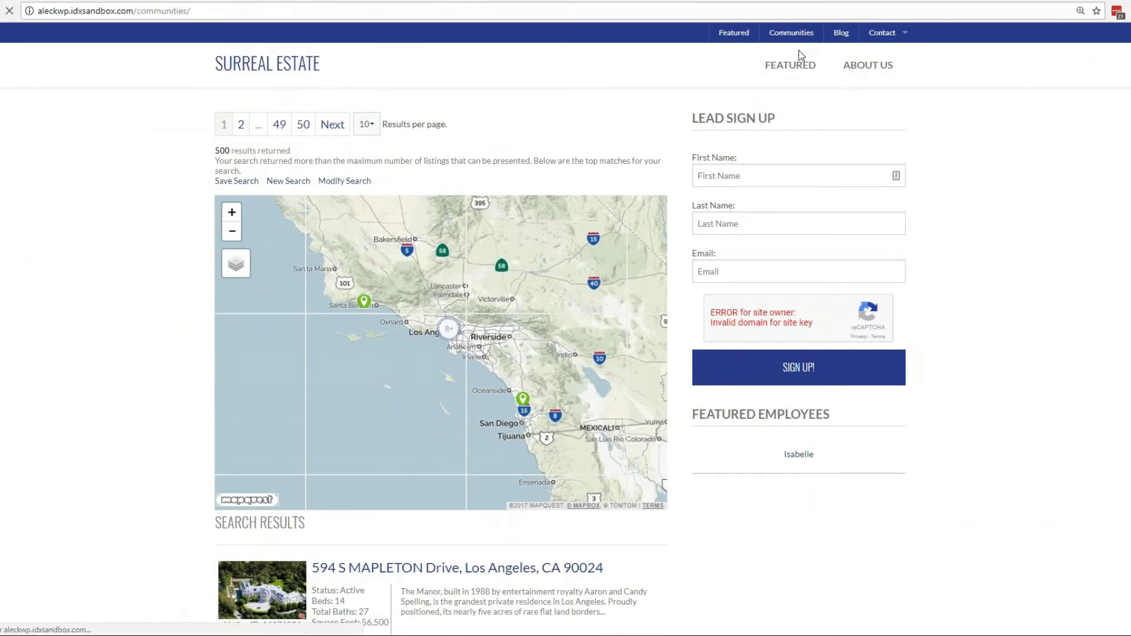
{"action": "scroll", "coordinate": [815, 159], "scroll_direction": "down", "scroll_amount": 10}
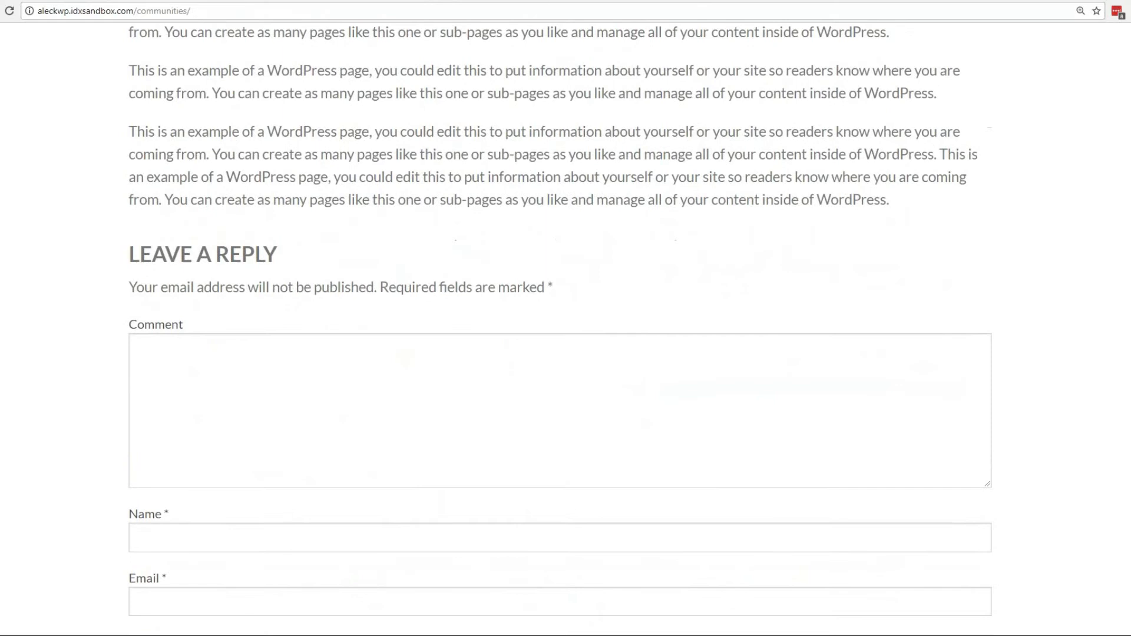
{"action": "scroll", "coordinate": [820, 45], "scroll_direction": "up", "scroll_amount": 10}
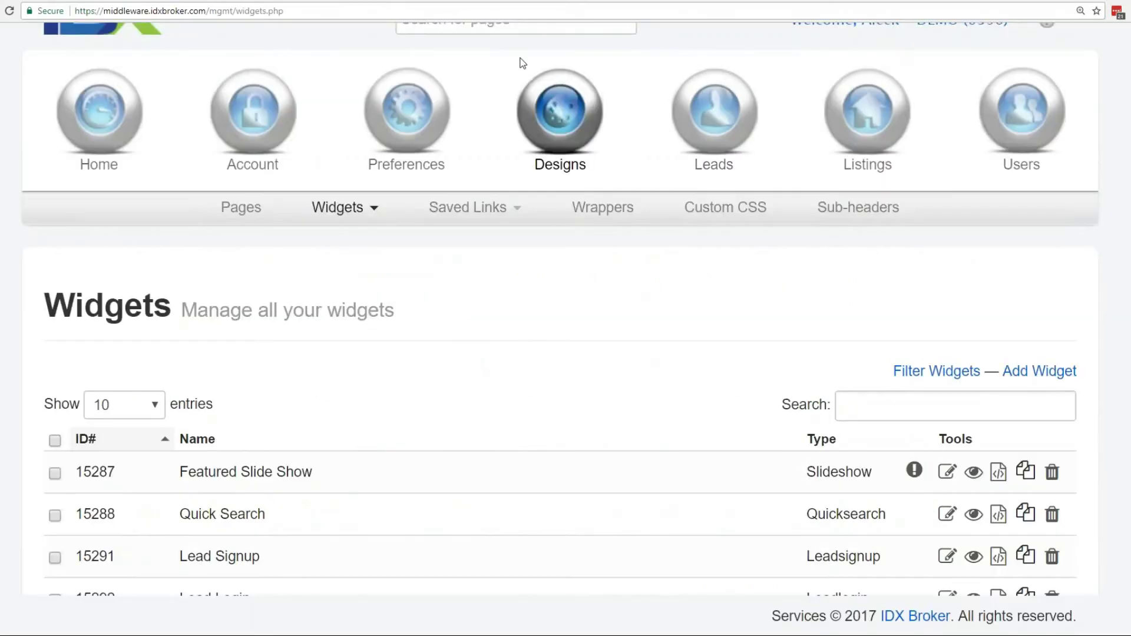
Start a new saved link on Basic Search and continue to its criteria step.
{"action": "left_click", "coordinate": [474, 213]}
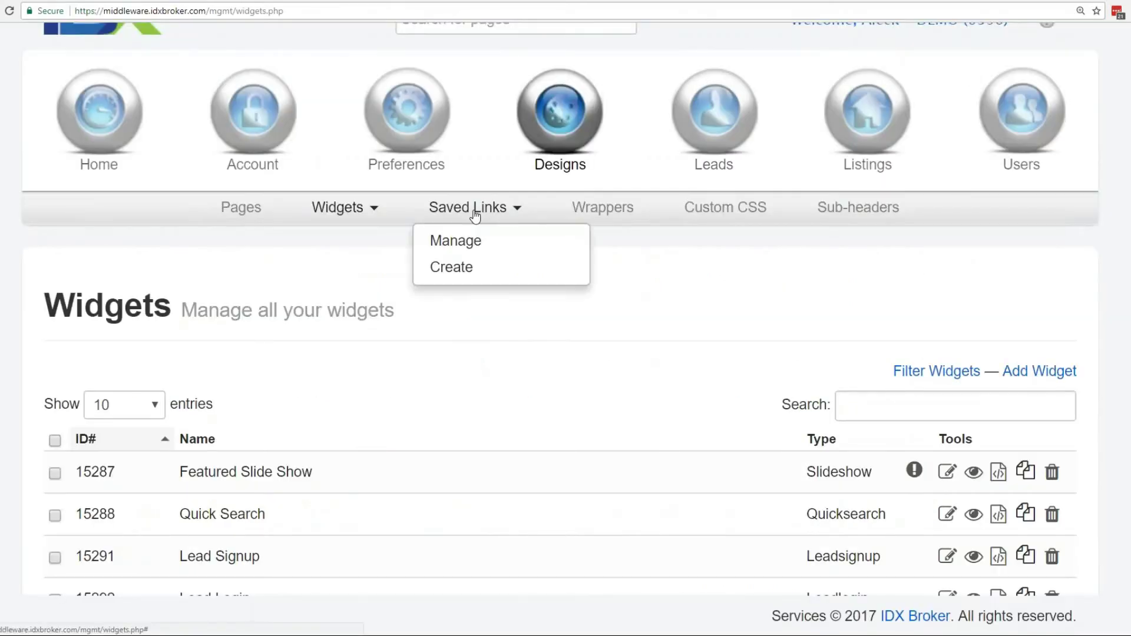
{"action": "left_click", "coordinate": [463, 266]}
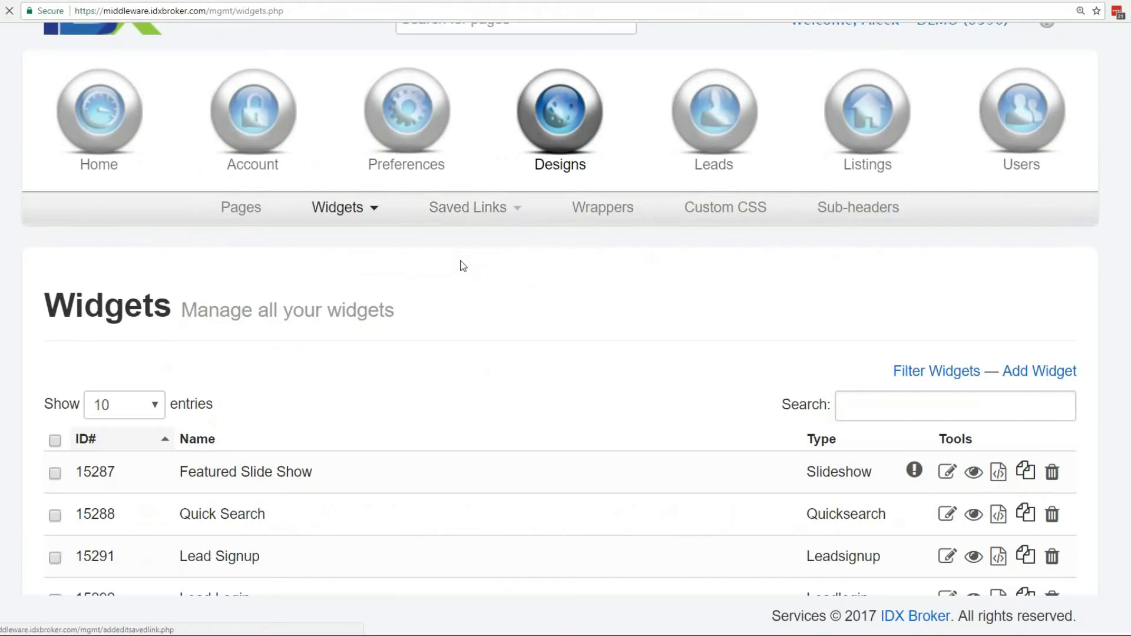
{"action": "scroll", "coordinate": [596, 371], "scroll_direction": "down", "scroll_amount": 2}
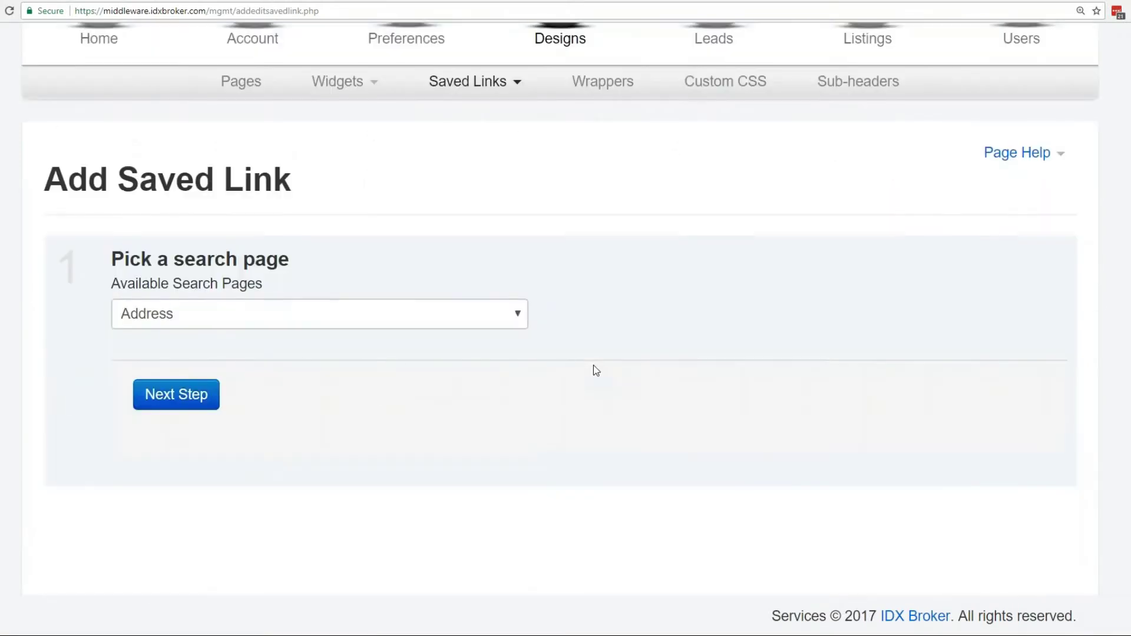
{"action": "left_click", "coordinate": [354, 315]}
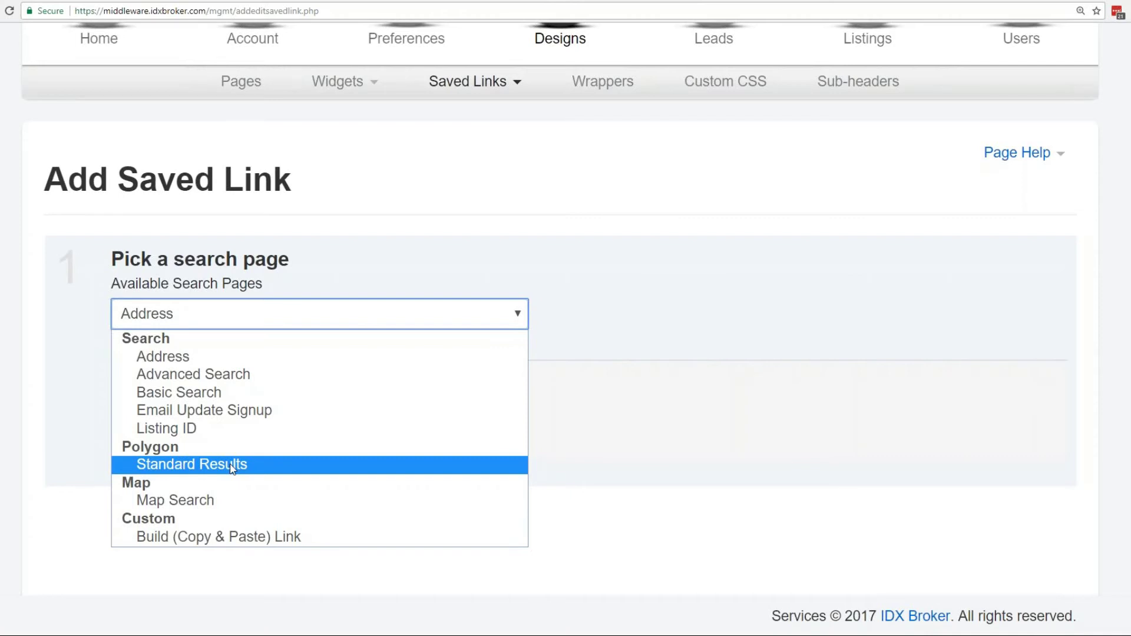
{"action": "left_click", "coordinate": [213, 396]}
{"action": "left_click", "coordinate": [187, 396]}
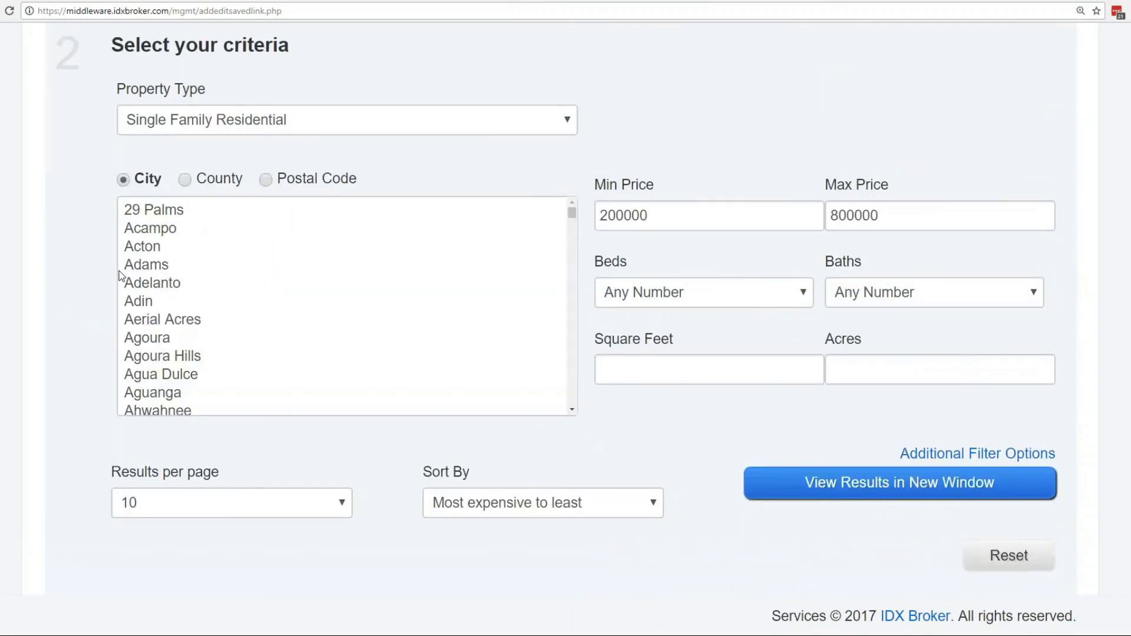
Select Anaheim as the city, lower Max Price to 600000 and require 1+ beds.
{"action": "scroll", "coordinate": [218, 278], "scroll_direction": "down", "scroll_amount": 9}
{"action": "left_click", "coordinate": [216, 270]}
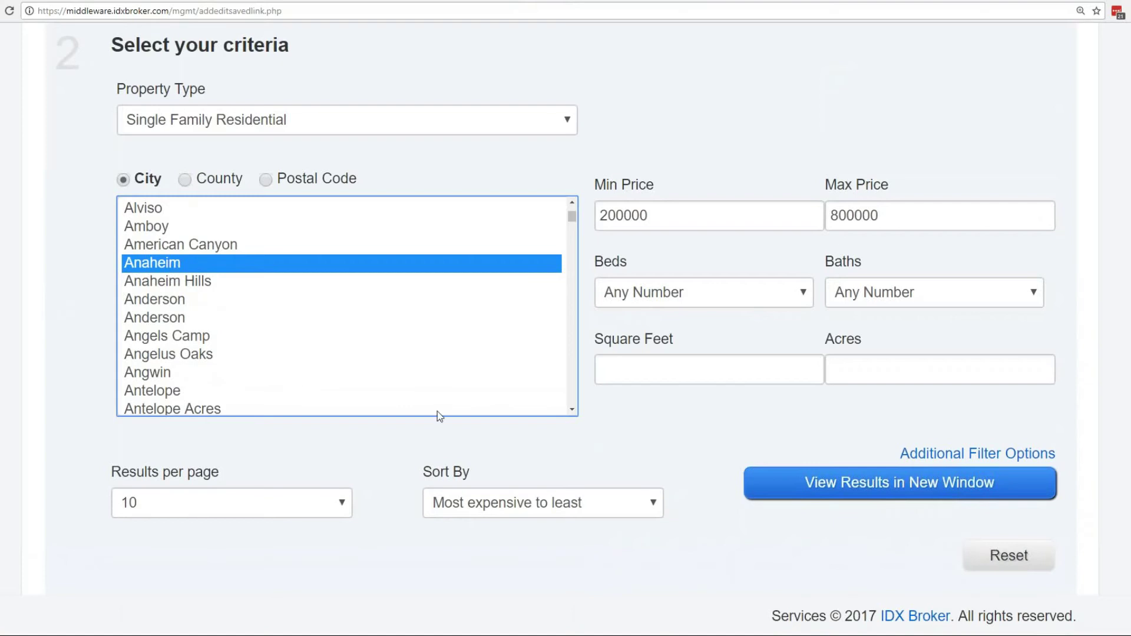
{"action": "key", "text": "Tab"}
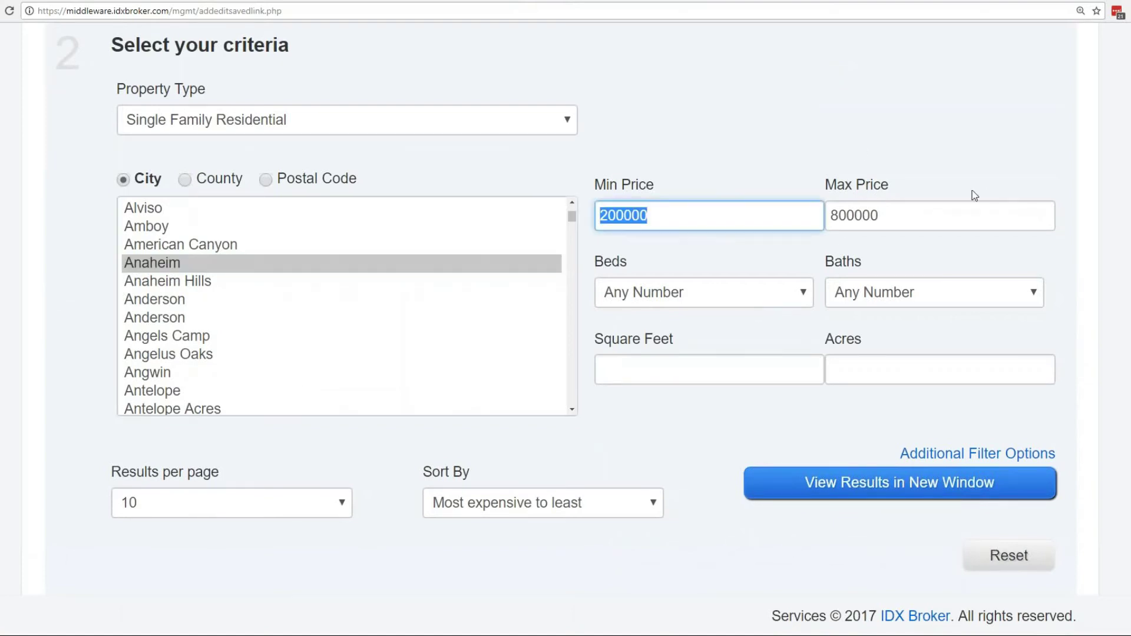
{"action": "left_click", "coordinate": [842, 219]}
{"action": "key", "text": "BackSpace"}
{"action": "type", "text": "6"}
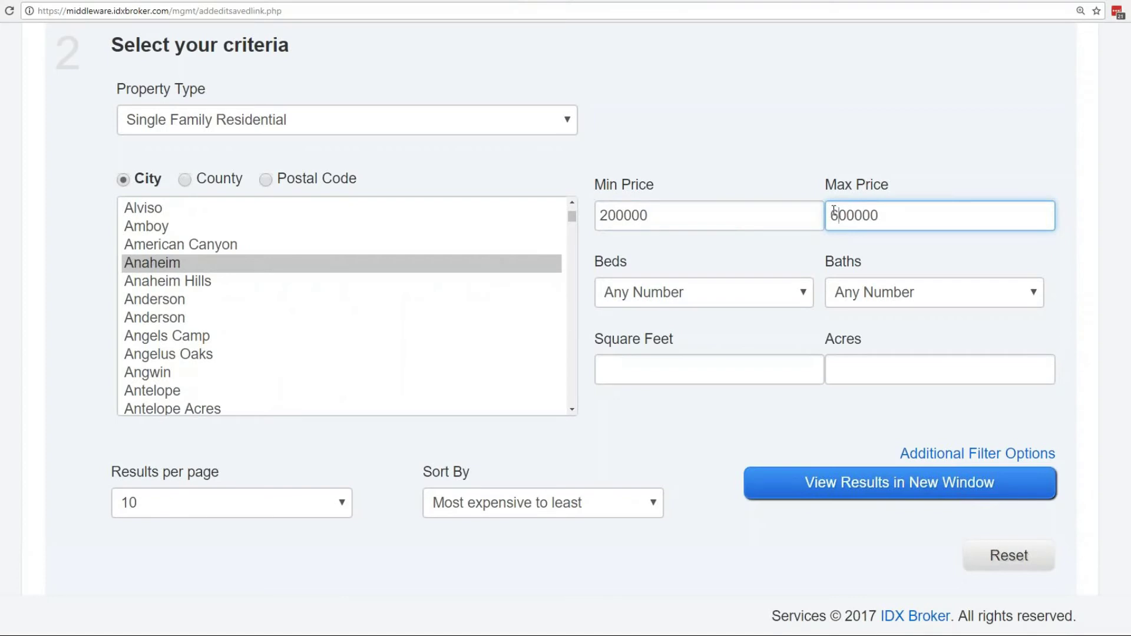
{"action": "key", "text": "Tab"}
{"action": "left_click", "coordinate": [790, 301]}
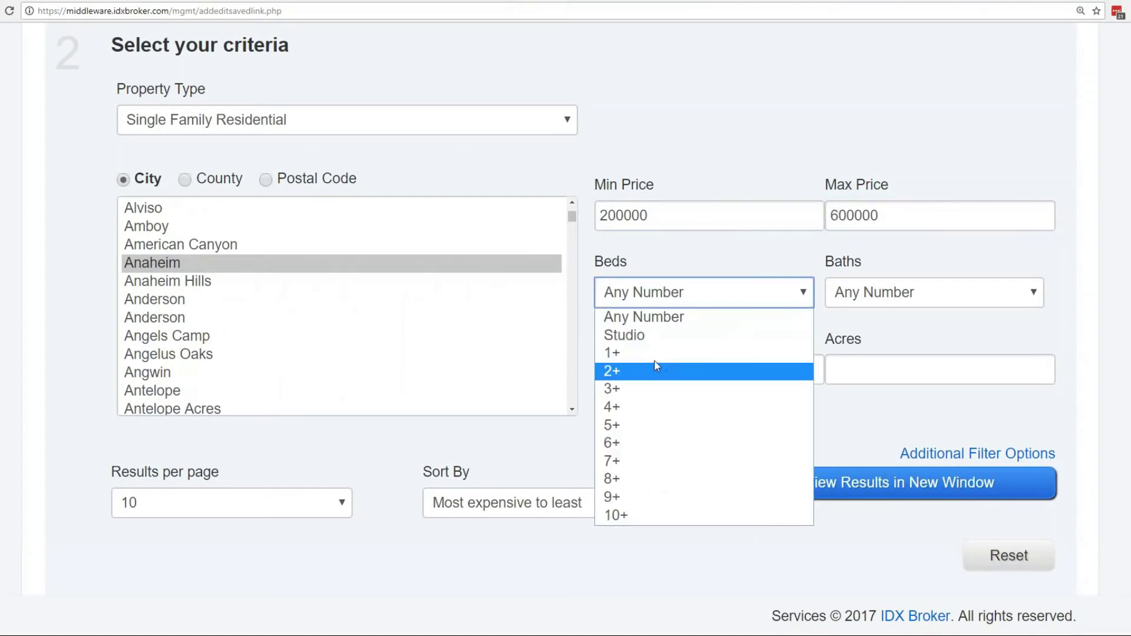
{"action": "left_click", "coordinate": [641, 353]}
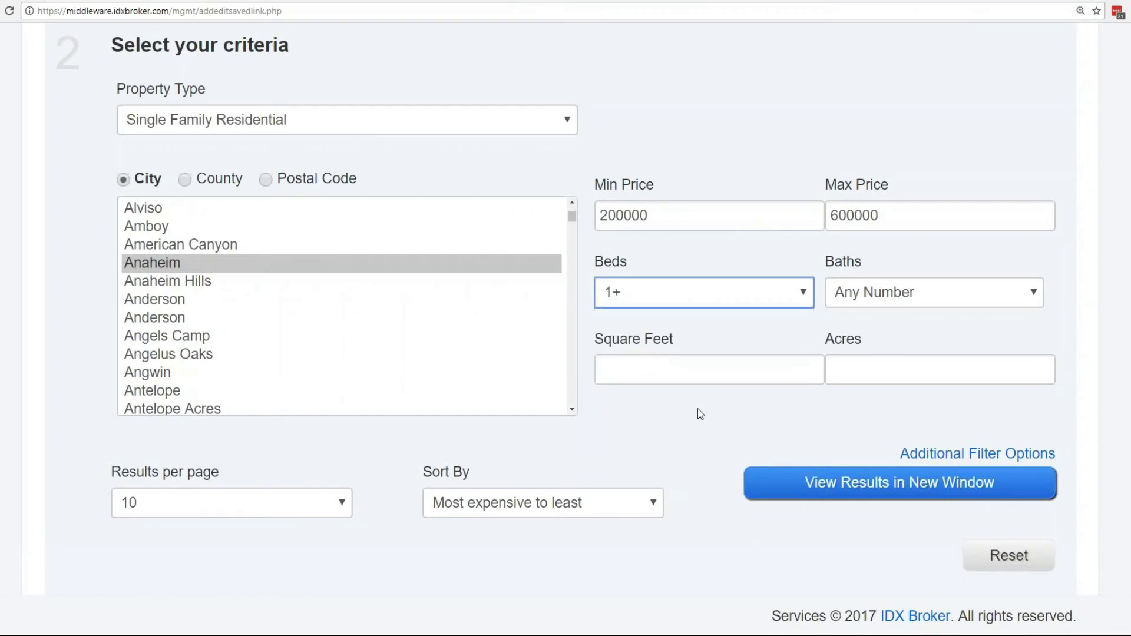
{"action": "scroll", "coordinate": [700, 414], "scroll_direction": "down", "scroll_amount": 3}
{"action": "scroll", "coordinate": [699, 410], "scroll_direction": "up", "scroll_amount": 2}
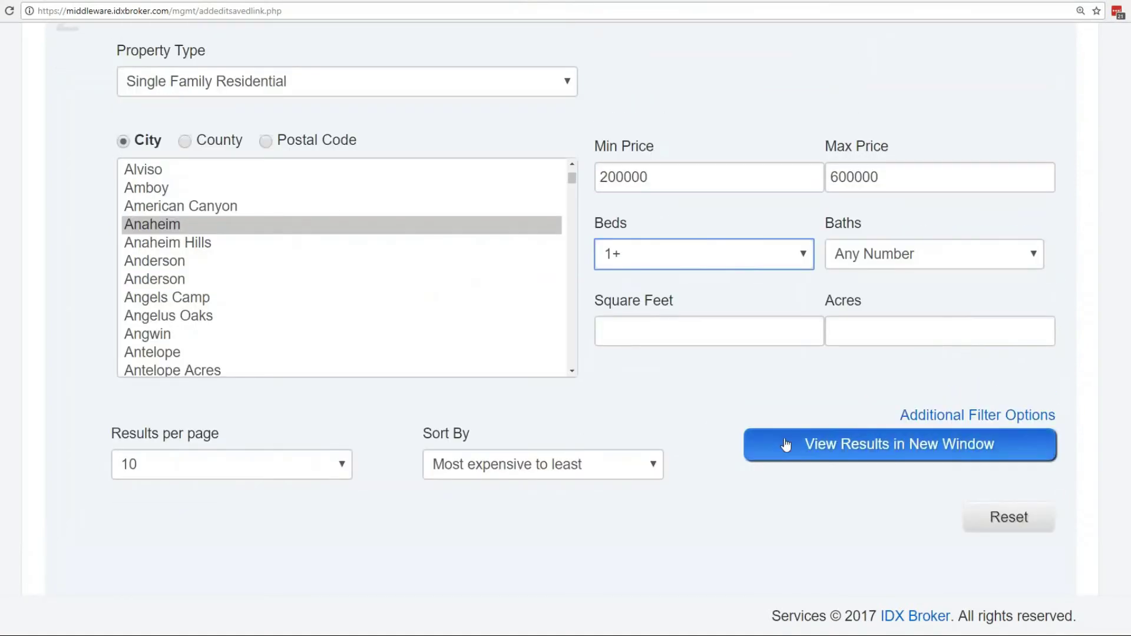
{"action": "left_click", "coordinate": [820, 447]}
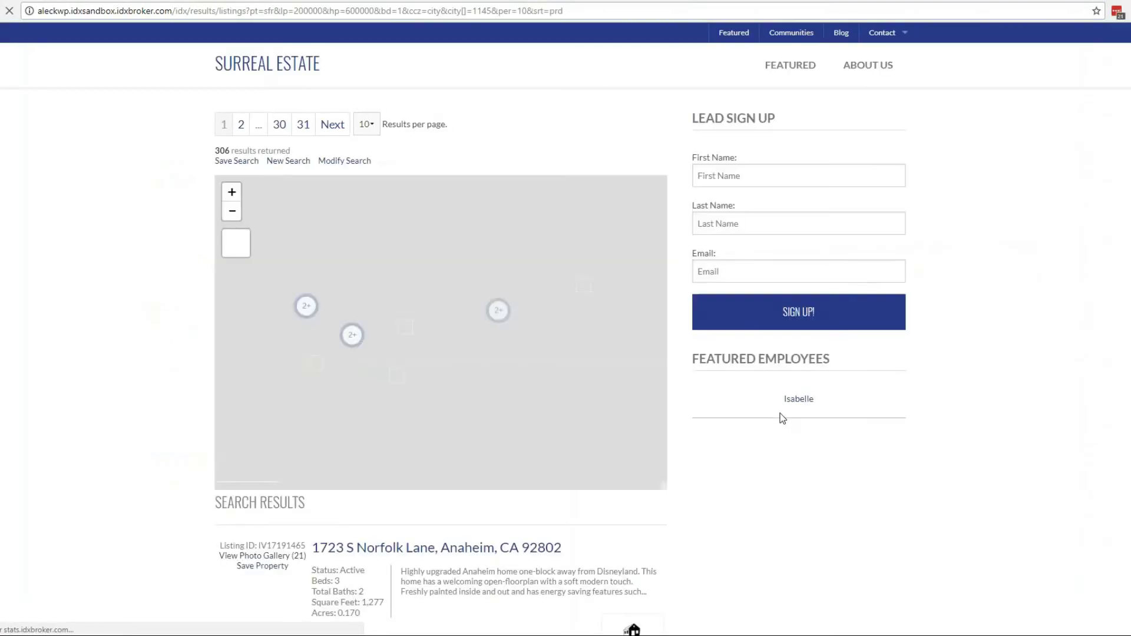
{"action": "scroll", "coordinate": [723, 419], "scroll_direction": "down", "scroll_amount": 2}
{"action": "scroll", "coordinate": [722, 419], "scroll_direction": "up", "scroll_amount": 3}
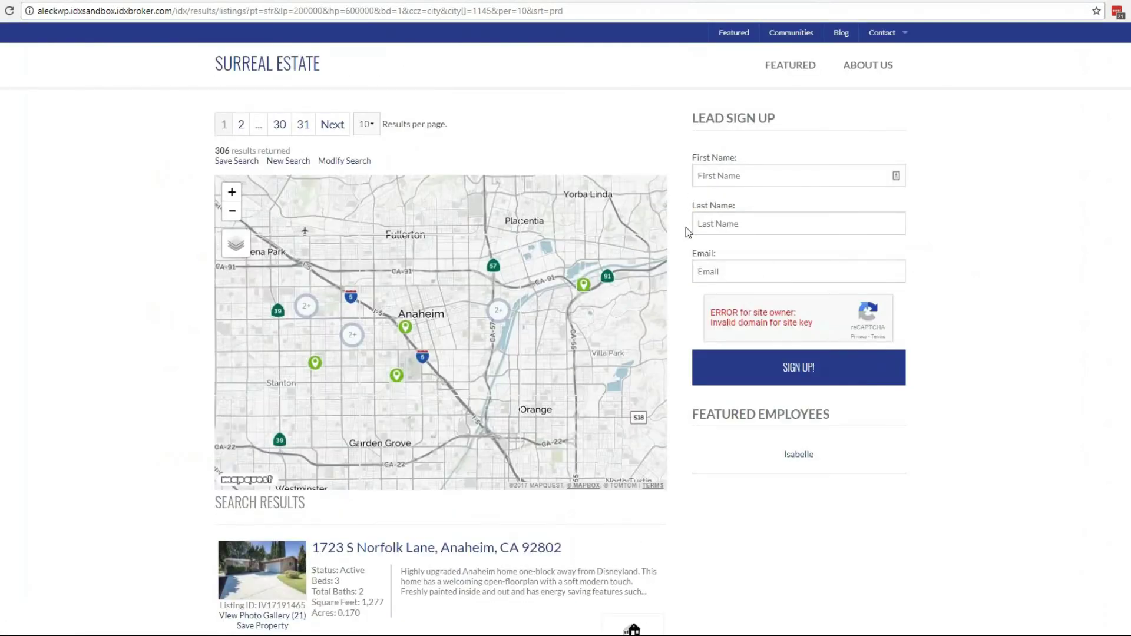
{"action": "scroll", "coordinate": [685, 232], "scroll_direction": "down", "scroll_amount": 1}
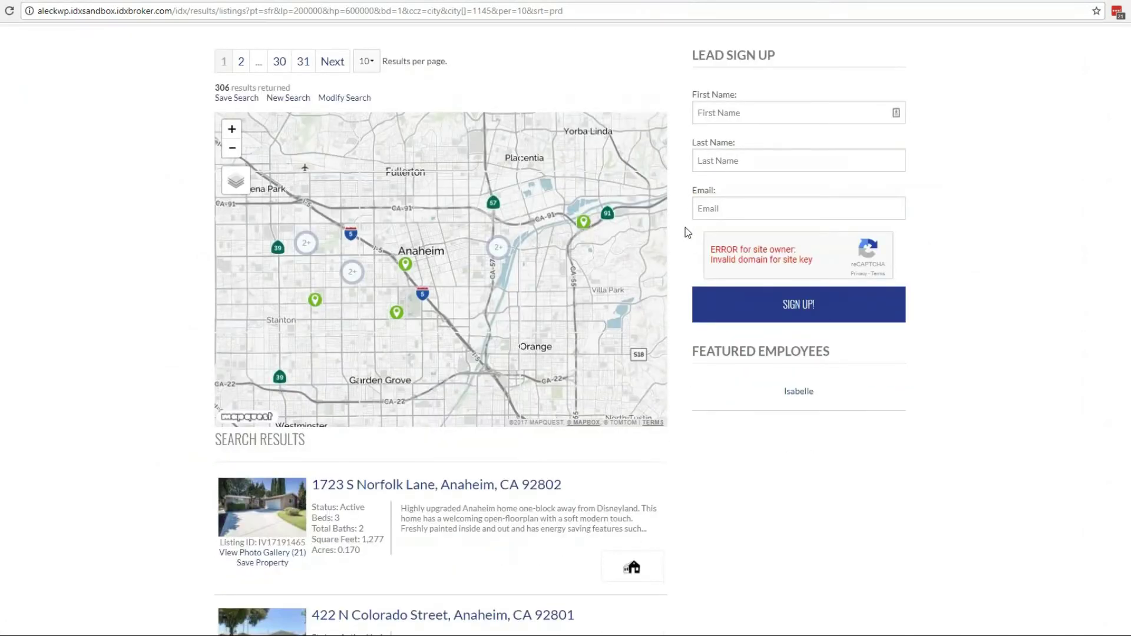
{"action": "left_click", "coordinate": [351, 273]}
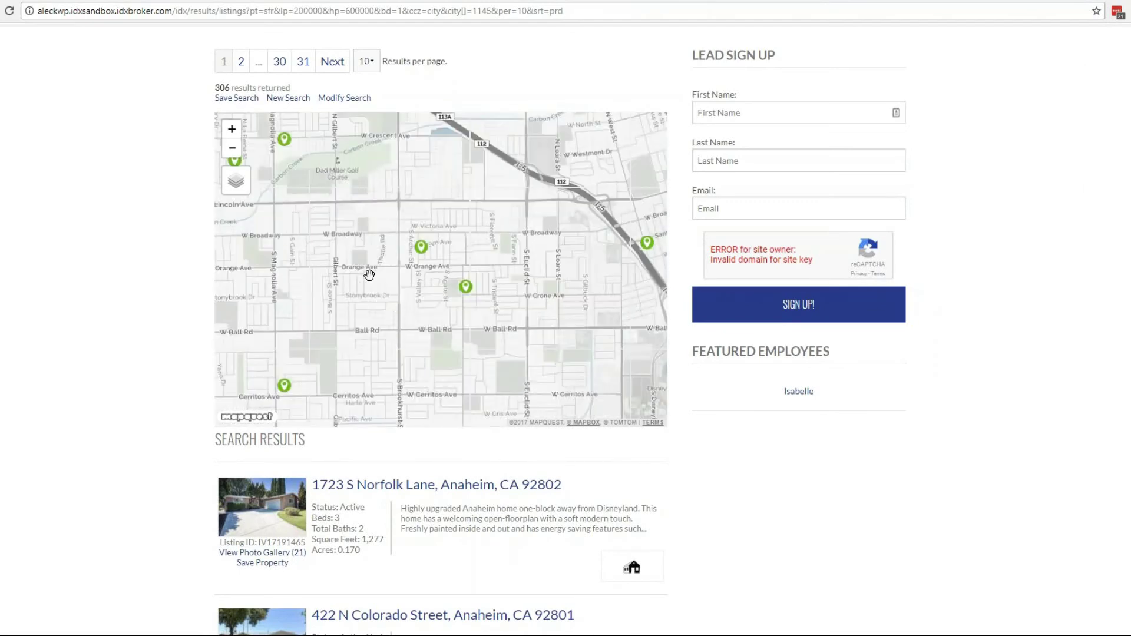
{"action": "scroll", "coordinate": [697, 374], "scroll_direction": "down", "scroll_amount": 1}
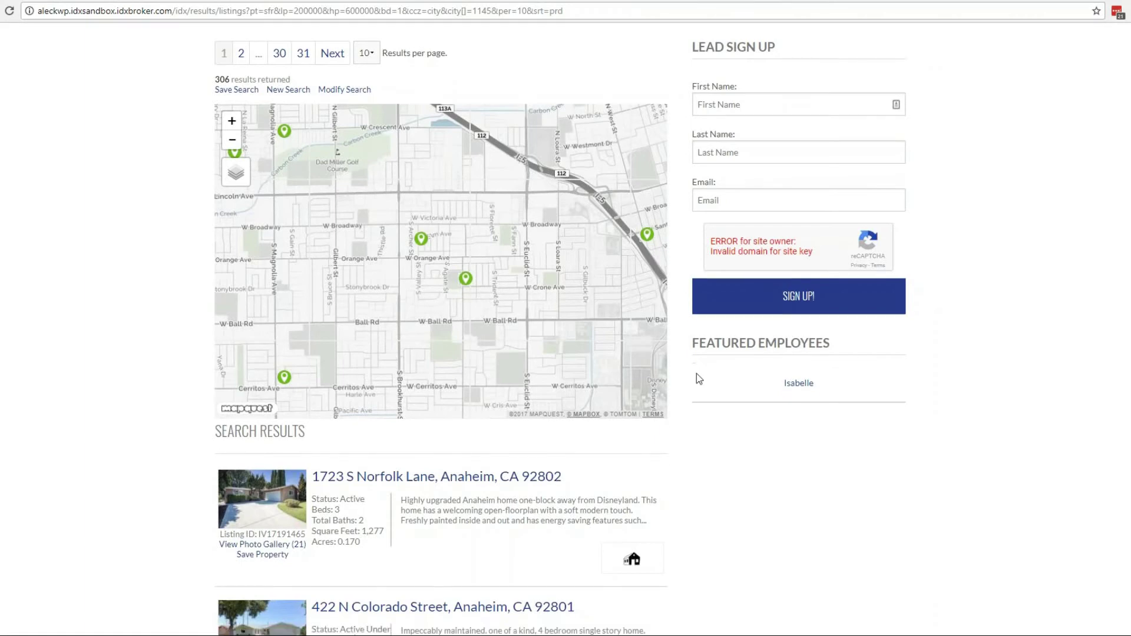
{"action": "scroll", "coordinate": [696, 373], "scroll_direction": "down", "scroll_amount": 4}
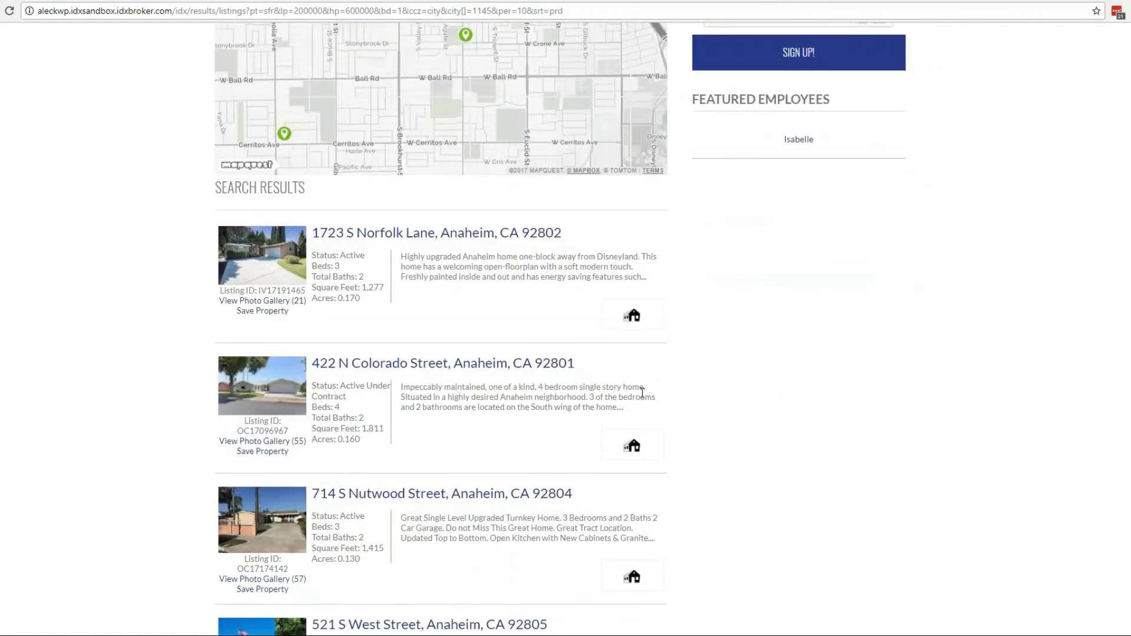
{"action": "scroll", "coordinate": [630, 393], "scroll_direction": "down", "scroll_amount": 5}
{"action": "scroll", "coordinate": [630, 394], "scroll_direction": "up", "scroll_amount": 4}
{"action": "scroll", "coordinate": [631, 400], "scroll_direction": "up", "scroll_amount": 6}
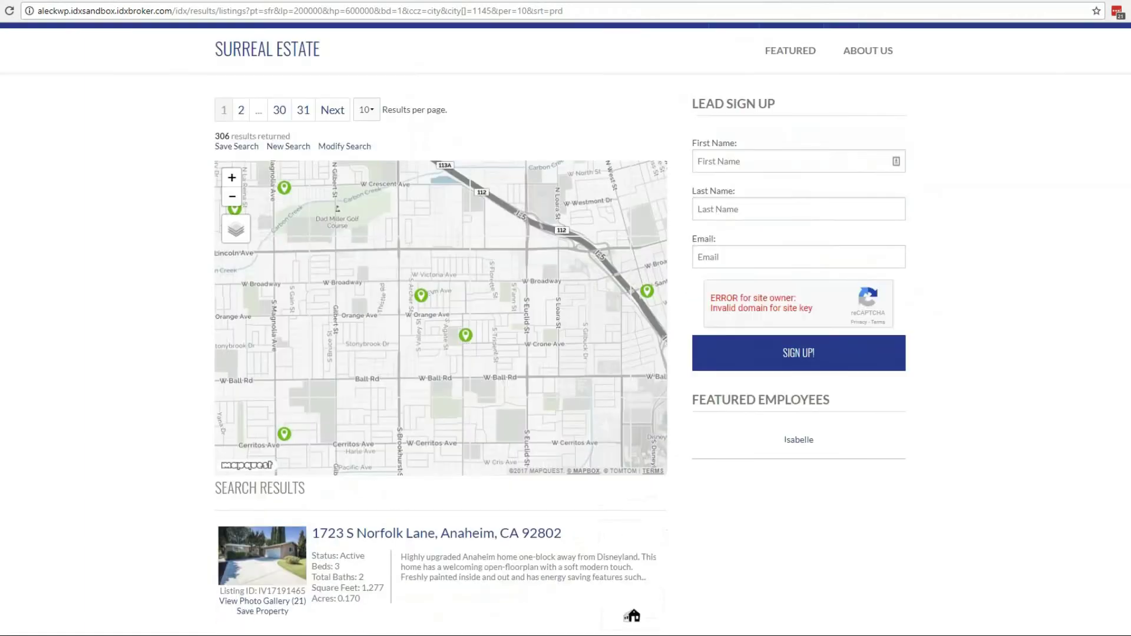
{"action": "left_click", "coordinate": [809, 1]}
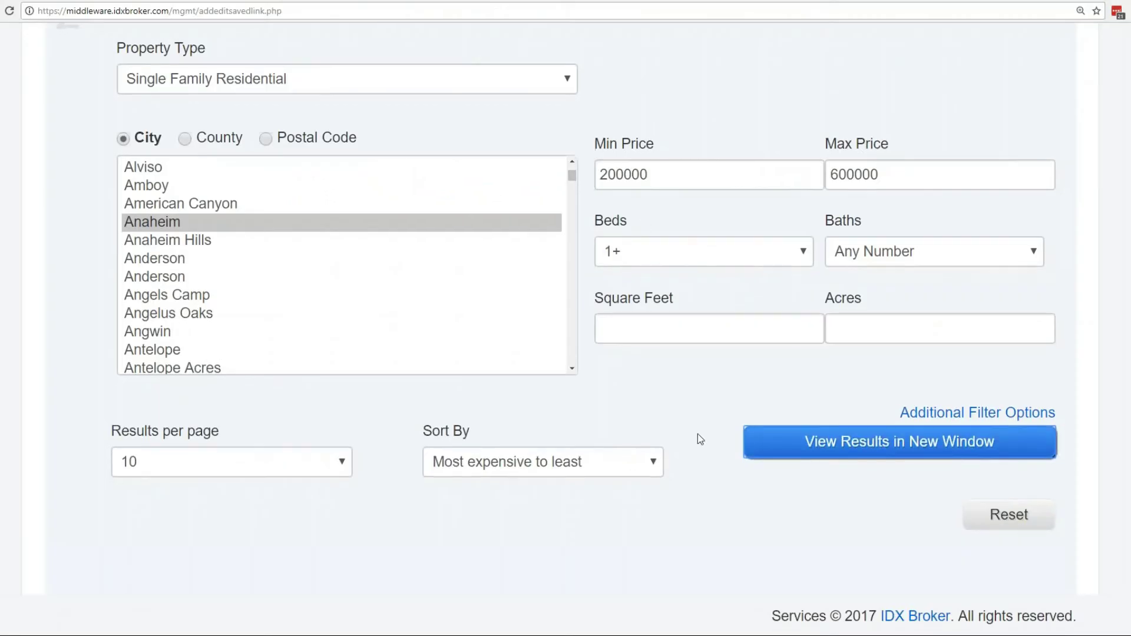
Go to the next step and enter 'anaheim' as the page title and URL name.
{"action": "scroll", "coordinate": [698, 434], "scroll_direction": "down", "scroll_amount": 3}
{"action": "left_click", "coordinate": [179, 455]}
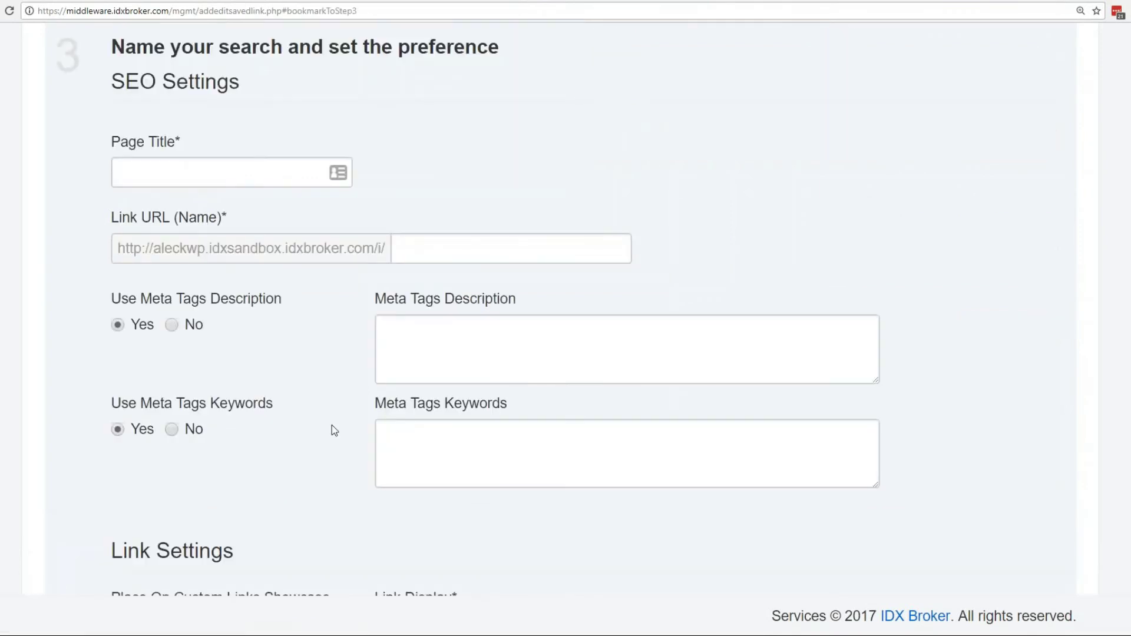
{"action": "left_click", "coordinate": [226, 172]}
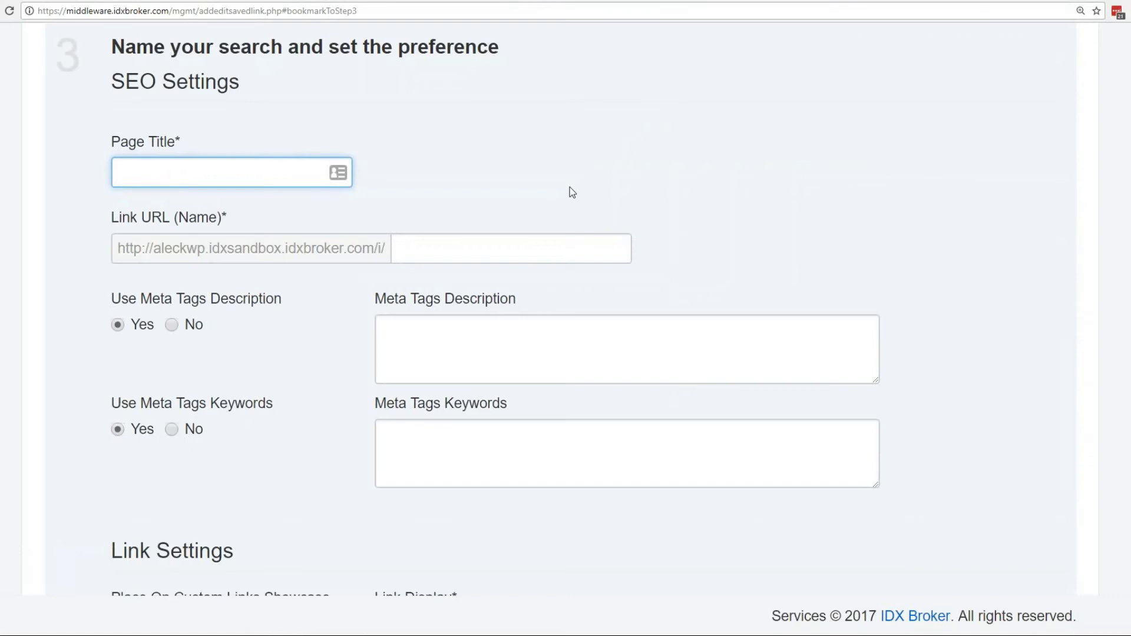
{"action": "type", "text": "anaheim"}
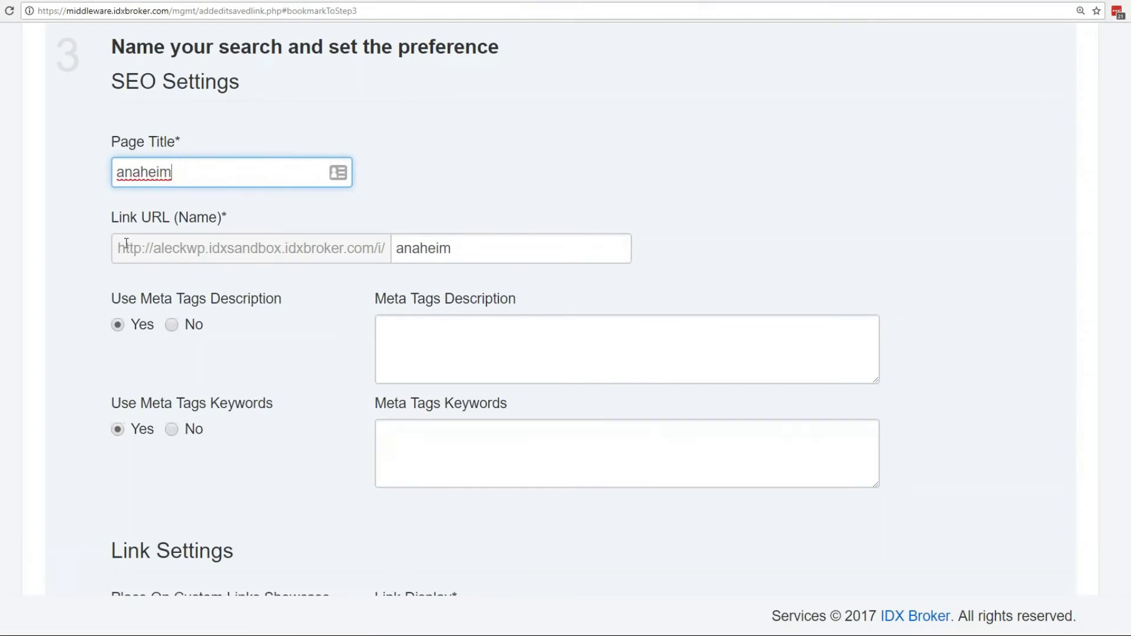
{"action": "left_click", "coordinate": [463, 251]}
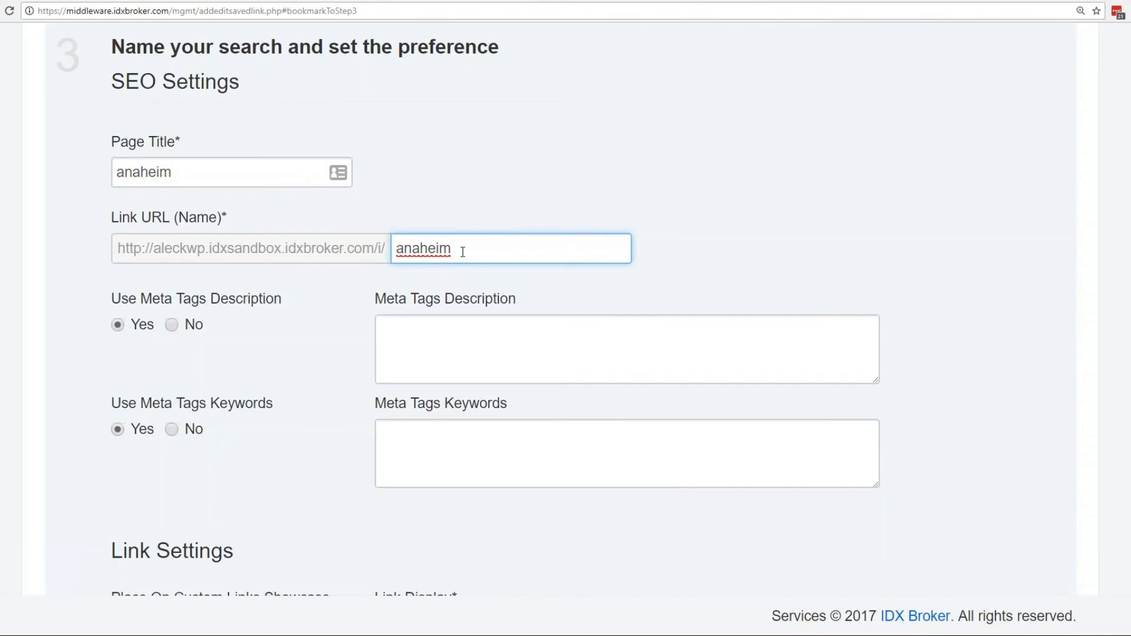
Put the keywords 'disney, homes in orange county, sunshine' into Meta Tags Keywords.
{"action": "left_click", "coordinate": [473, 360]}
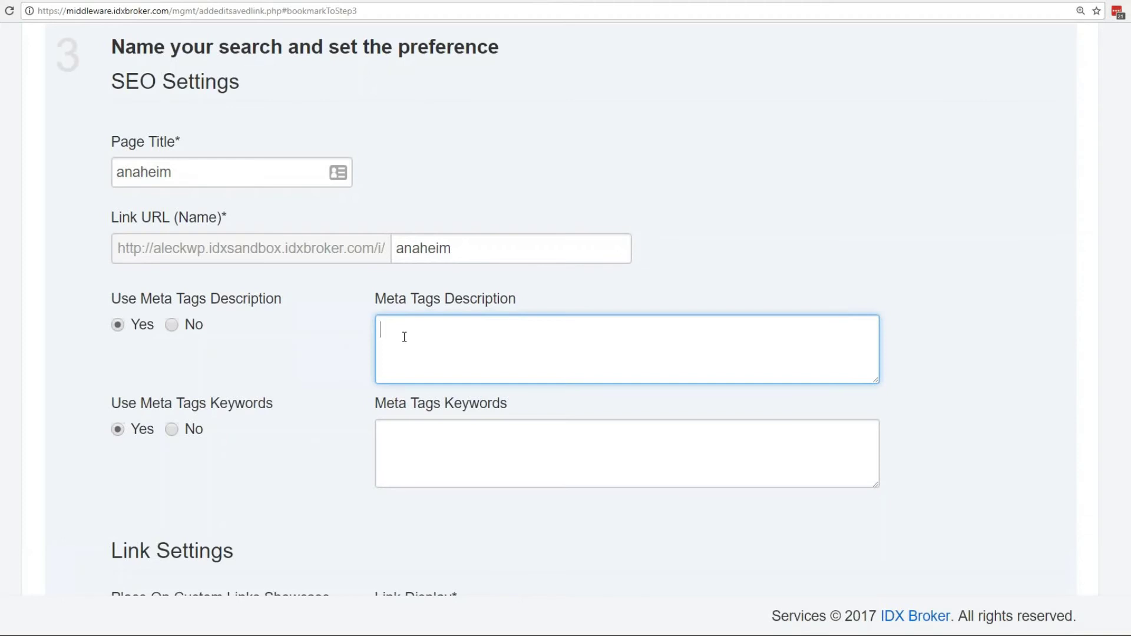
{"action": "type", "text": "disney, homes in"}
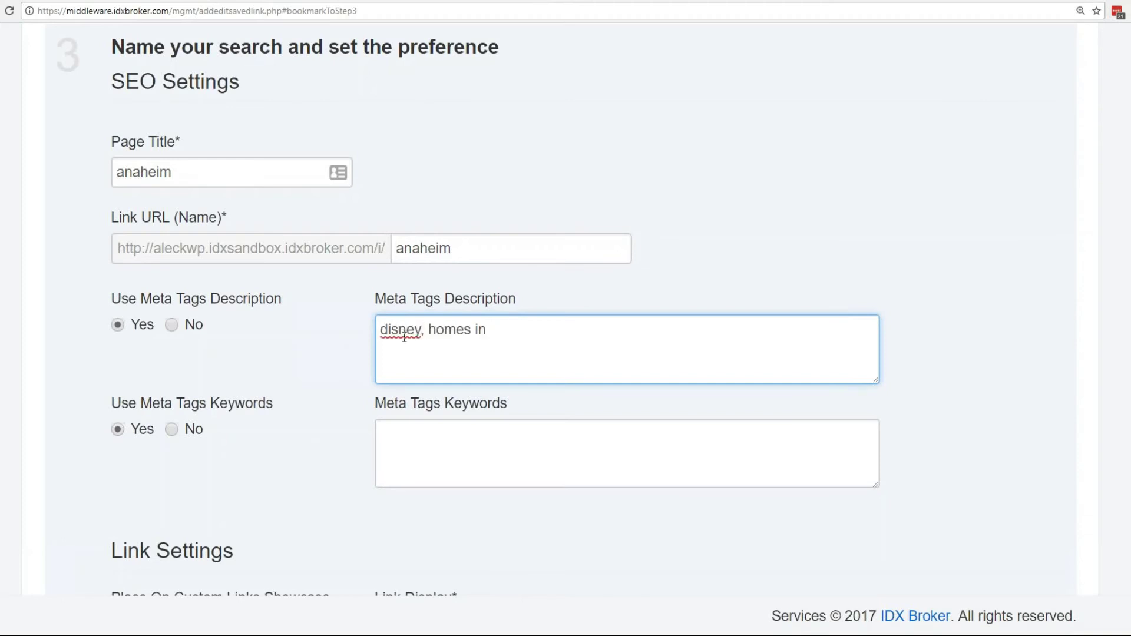
{"action": "type", "text": " orange"}
{"action": "key", "text": "BackSpace"}
{"action": "key", "text": "BackSpace"}
{"action": "type", "text": "nge county, "}
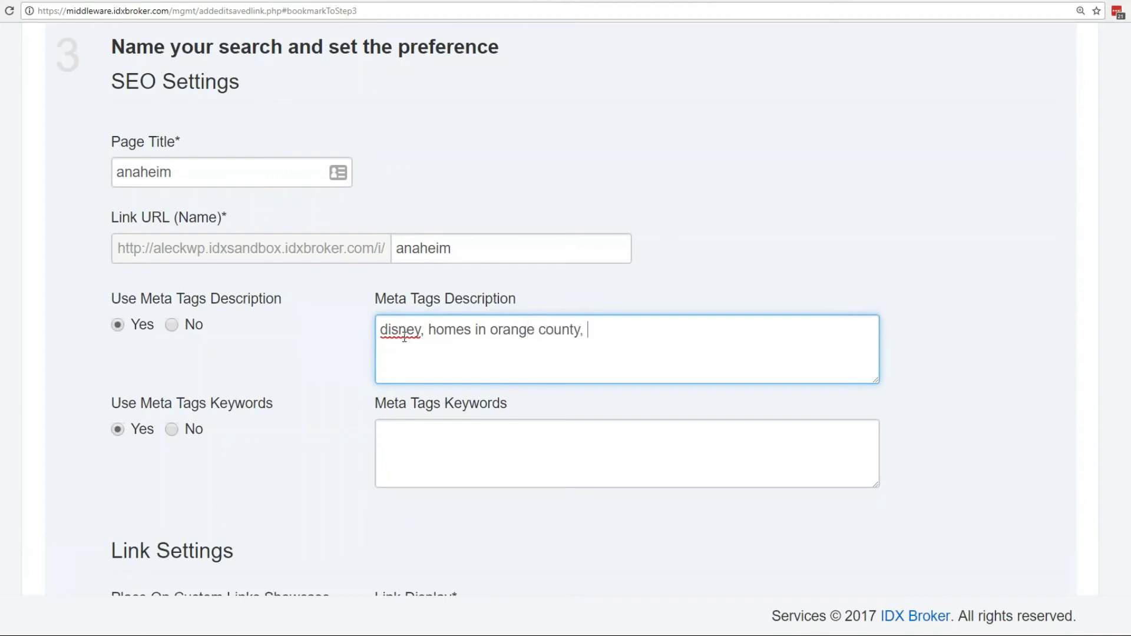
{"action": "type", "text": "sunshine,"}
{"action": "left_click", "coordinate": [457, 444]}
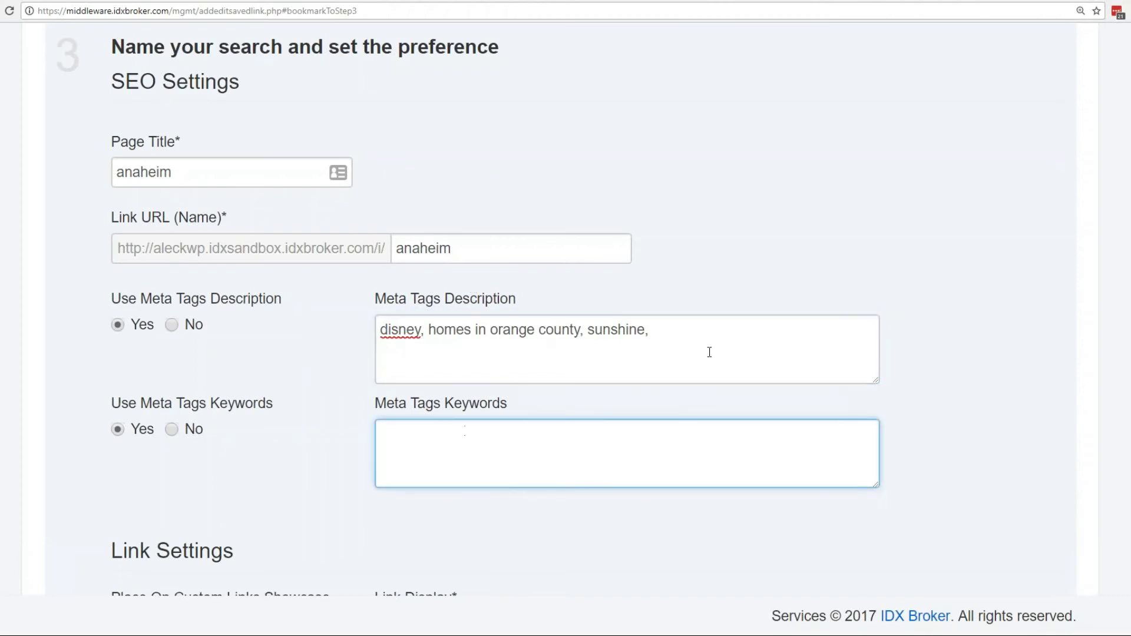
{"action": "left_click_drag", "start_coordinate": [680, 329], "coordinate": [336, 336]}
{"action": "key", "text": "ctrl+c"}
{"action": "key", "text": "BackSpace"}
{"action": "left_click", "coordinate": [442, 448]}
{"action": "key", "text": "ctrl+v"}
Set the meta description to 'live in comfort and sunshine in anaheim, near attractions and great shopping.'.
{"action": "left_click", "coordinate": [436, 328]}
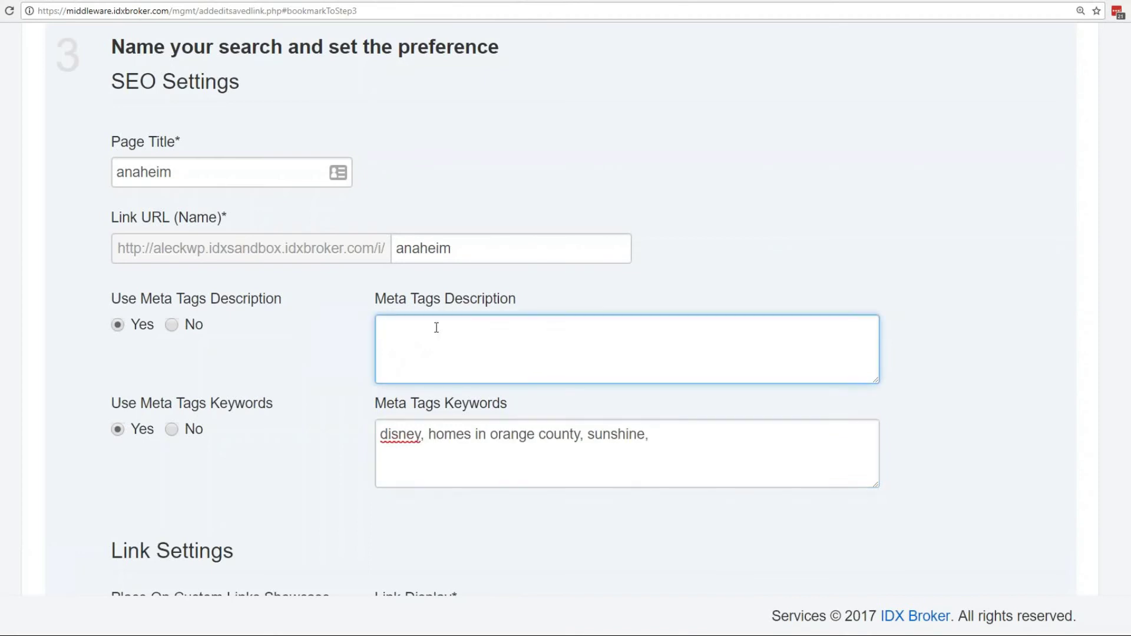
{"action": "type", "text": "live in comfort and sunshine in anaheim, near attractions and great shopping."}
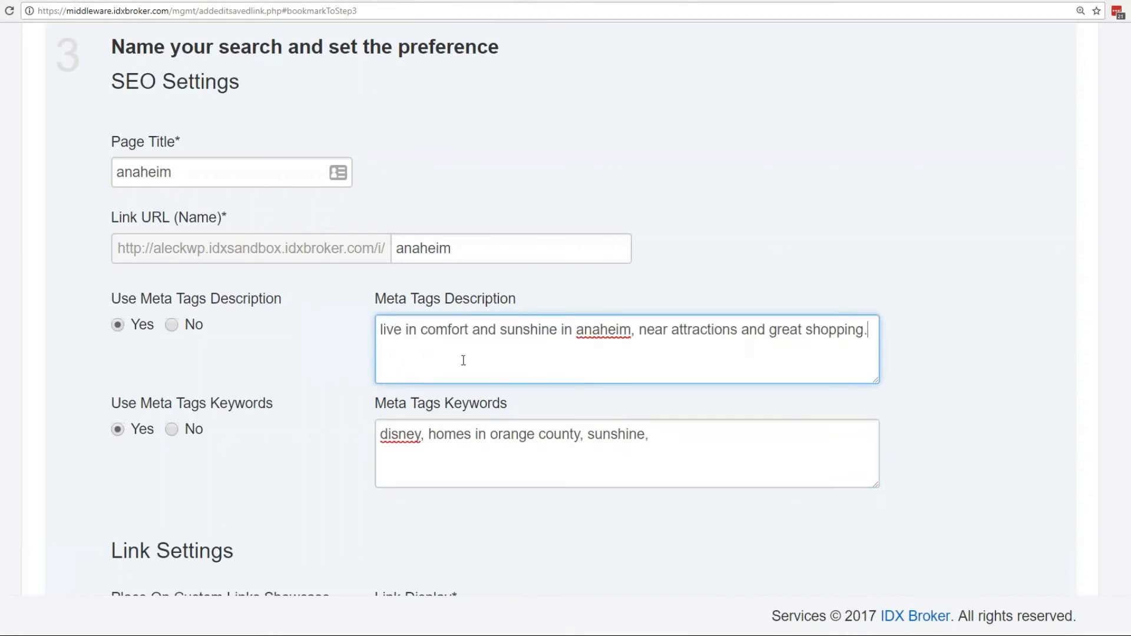
{"action": "scroll", "coordinate": [519, 365], "scroll_direction": "down", "scroll_amount": 5}
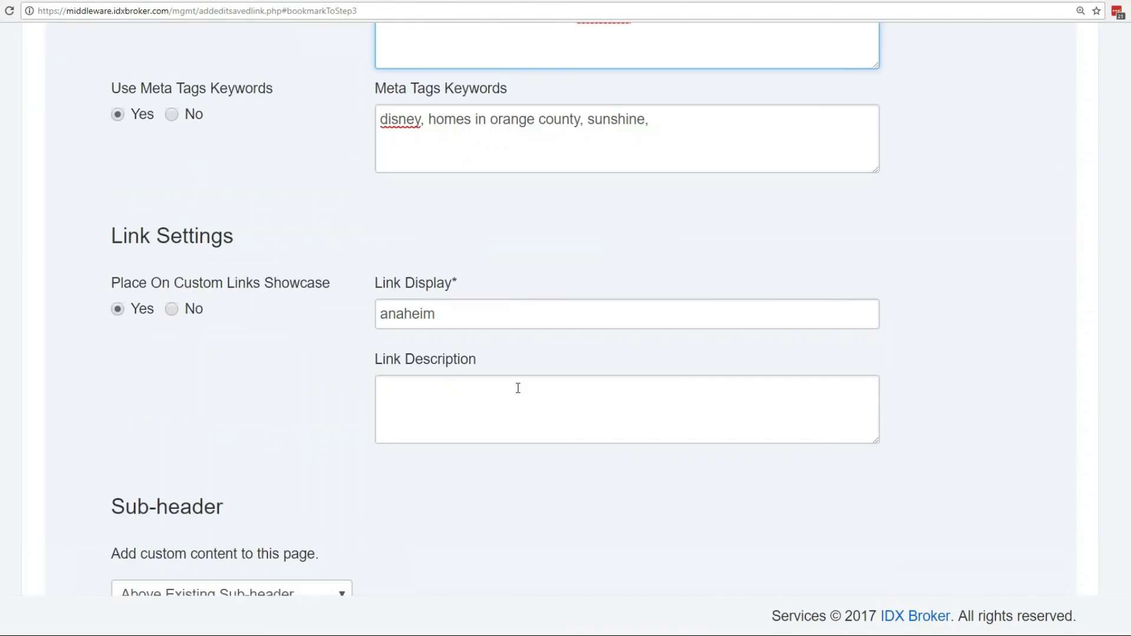
{"action": "scroll", "coordinate": [235, 333], "scroll_direction": "up", "scroll_amount": 6}
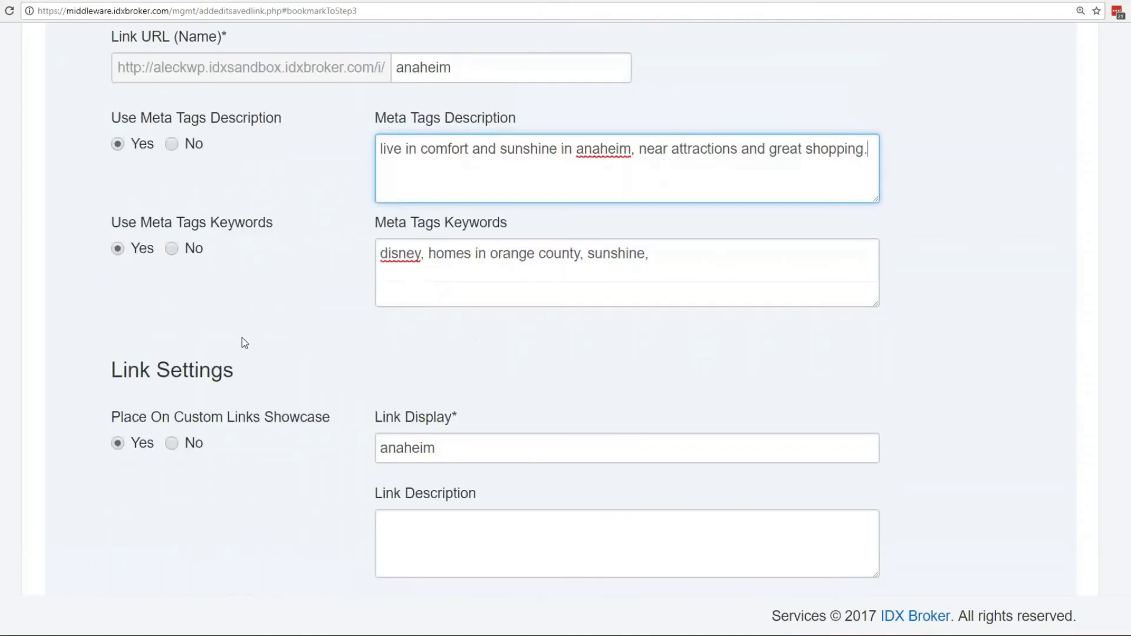
{"action": "scroll", "coordinate": [459, 220], "scroll_direction": "down", "scroll_amount": 13}
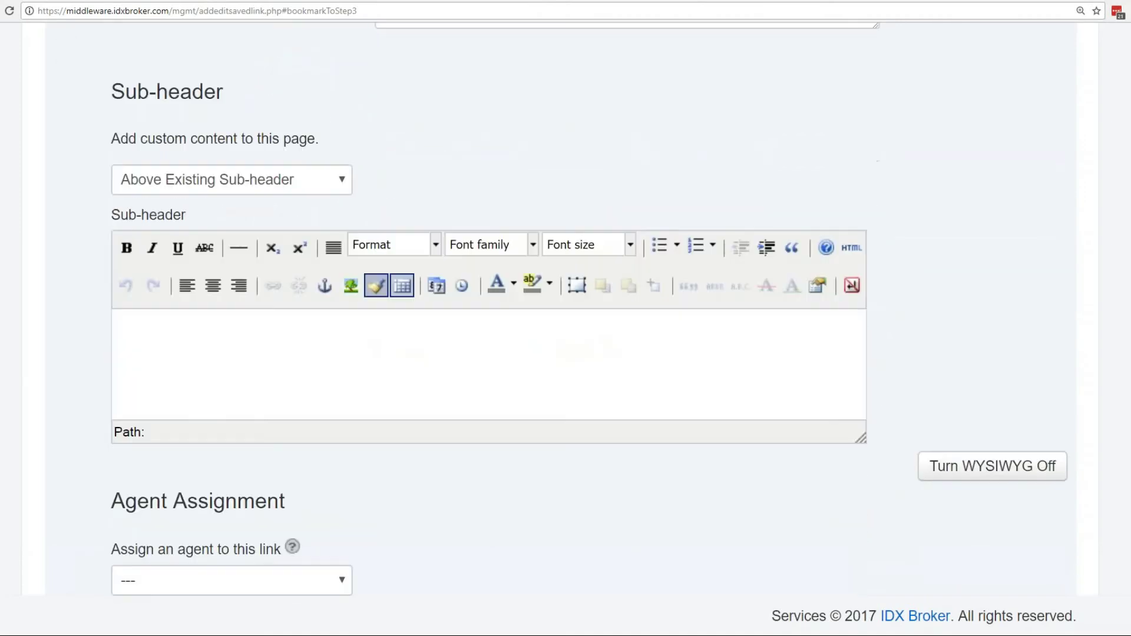
{"action": "scroll", "coordinate": [322, 380], "scroll_direction": "up", "scroll_amount": 1}
{"action": "left_click", "coordinate": [322, 380]}
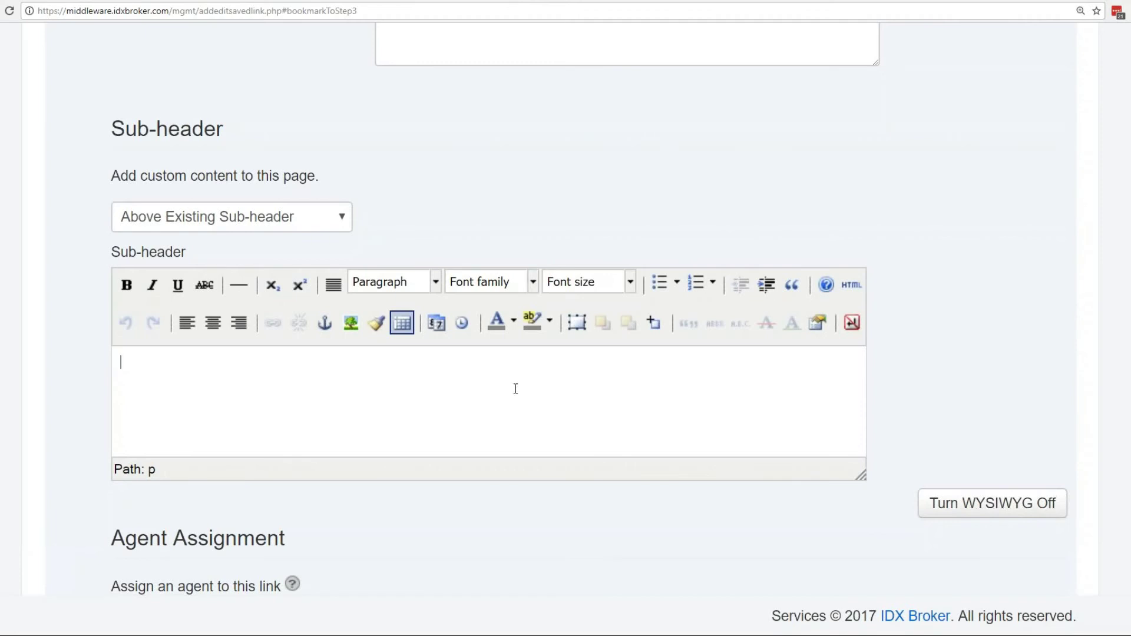
Begin the sub-header with 'Anaheim is a great place to live' and open Insert/edit image.
{"action": "type", "text": "Ana"}
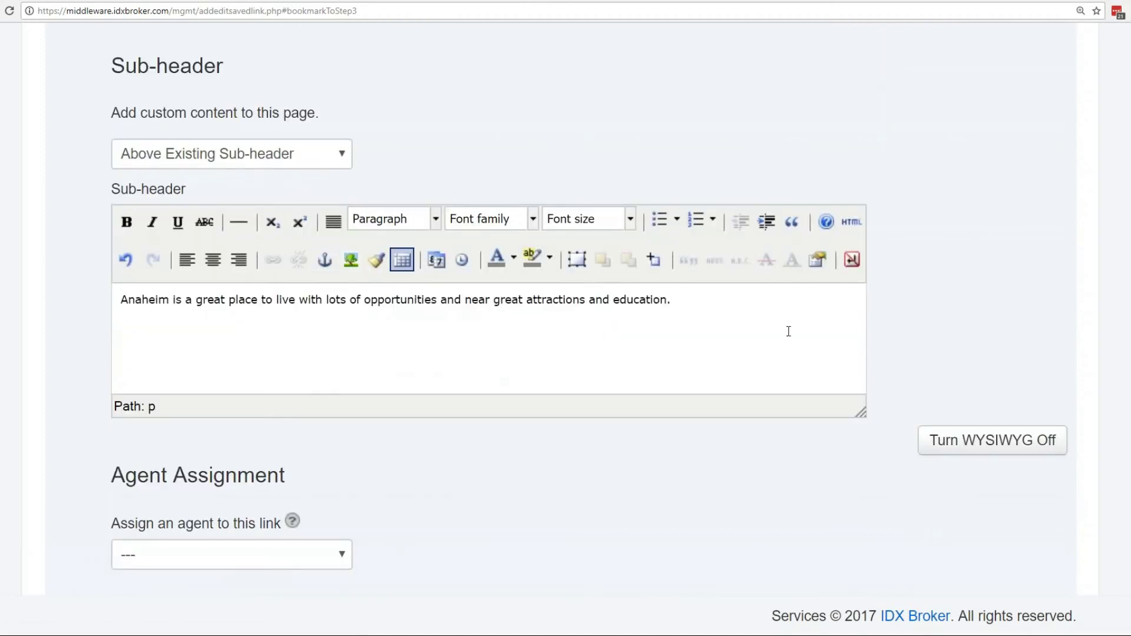
{"action": "left_click", "coordinate": [350, 260]}
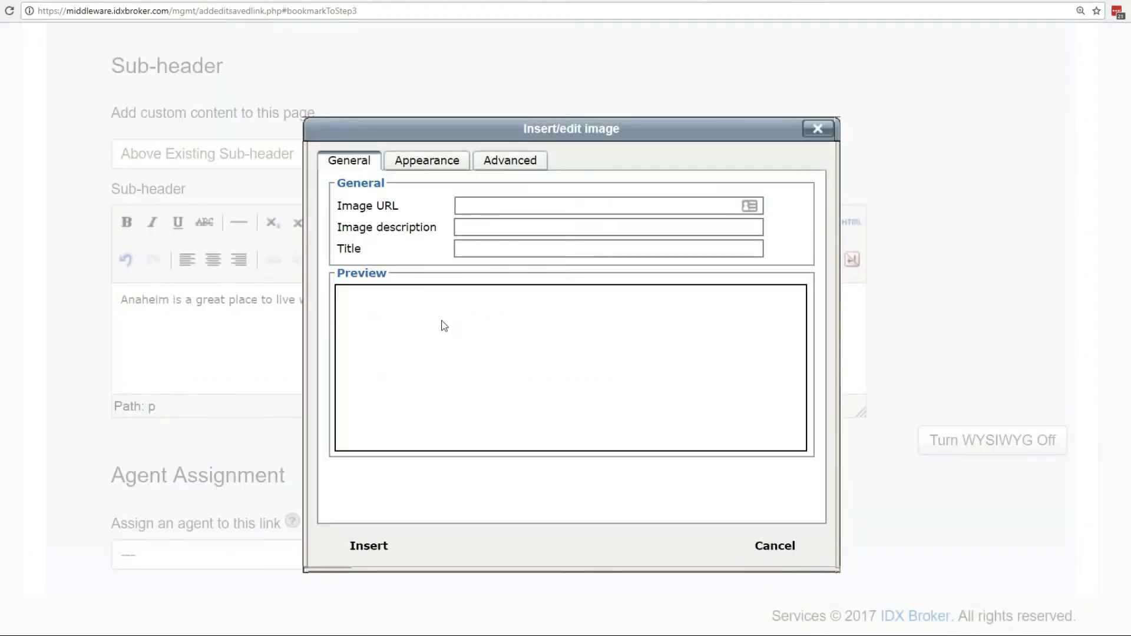
{"action": "left_click", "coordinate": [530, 206]}
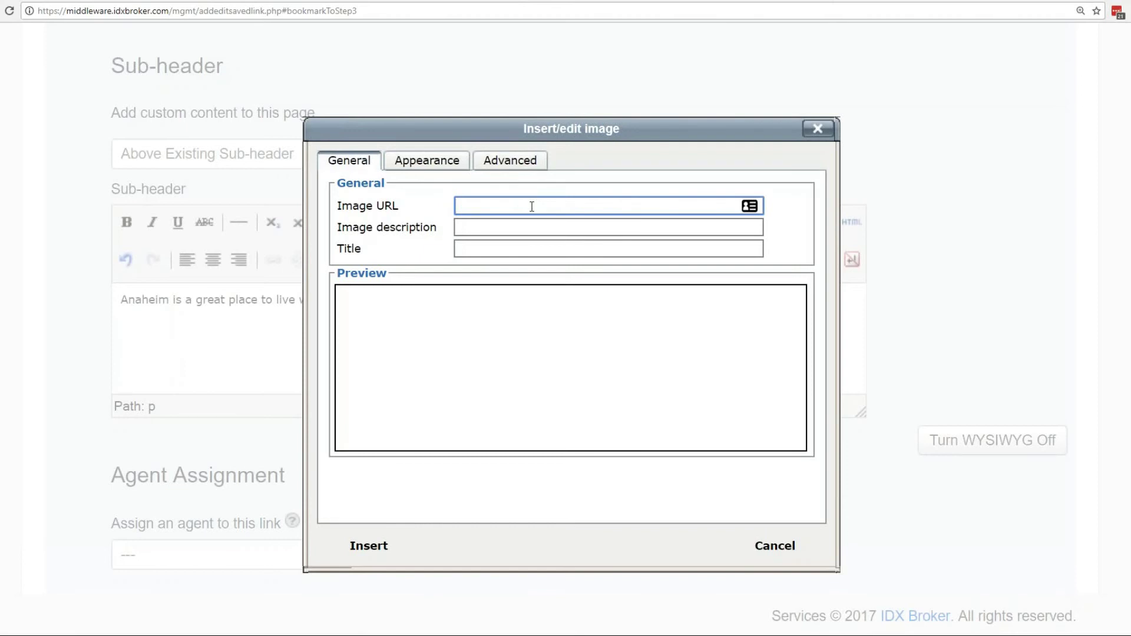
Look over the image description and title fields, then cancel the image dialog unchanged.
{"action": "left_click", "coordinate": [392, 322]}
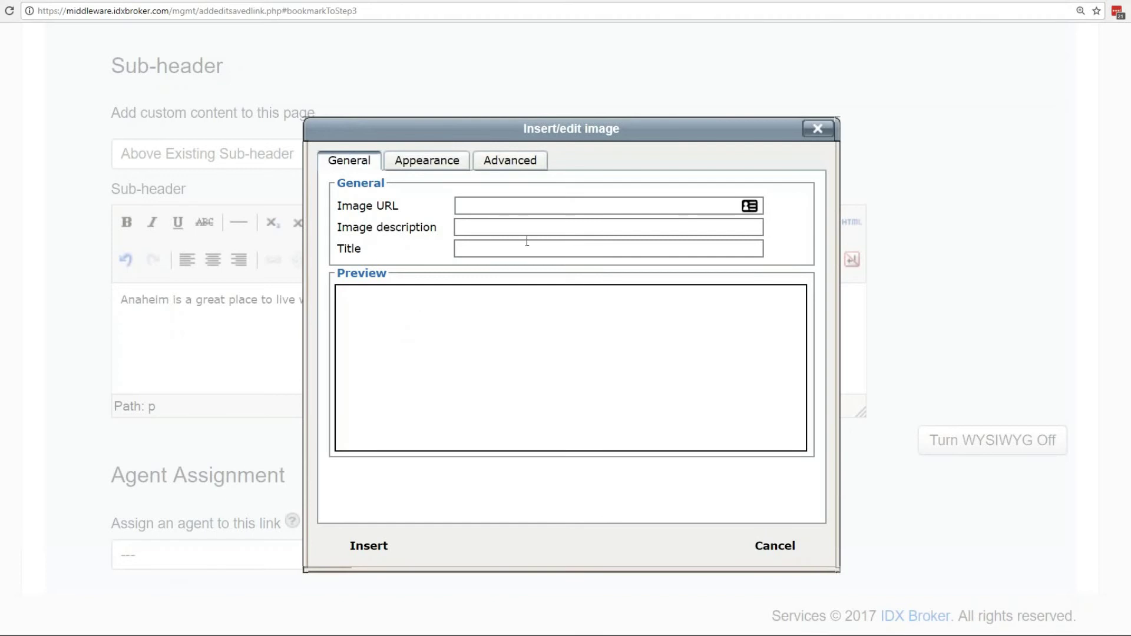
{"action": "left_click", "coordinate": [494, 234]}
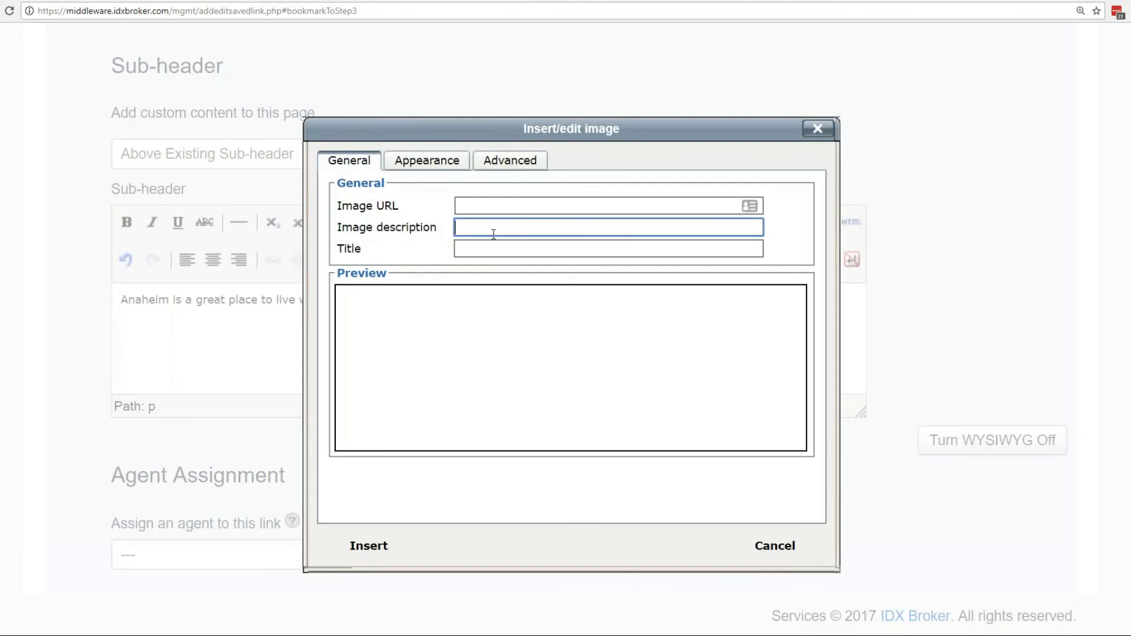
{"action": "left_click", "coordinate": [489, 252]}
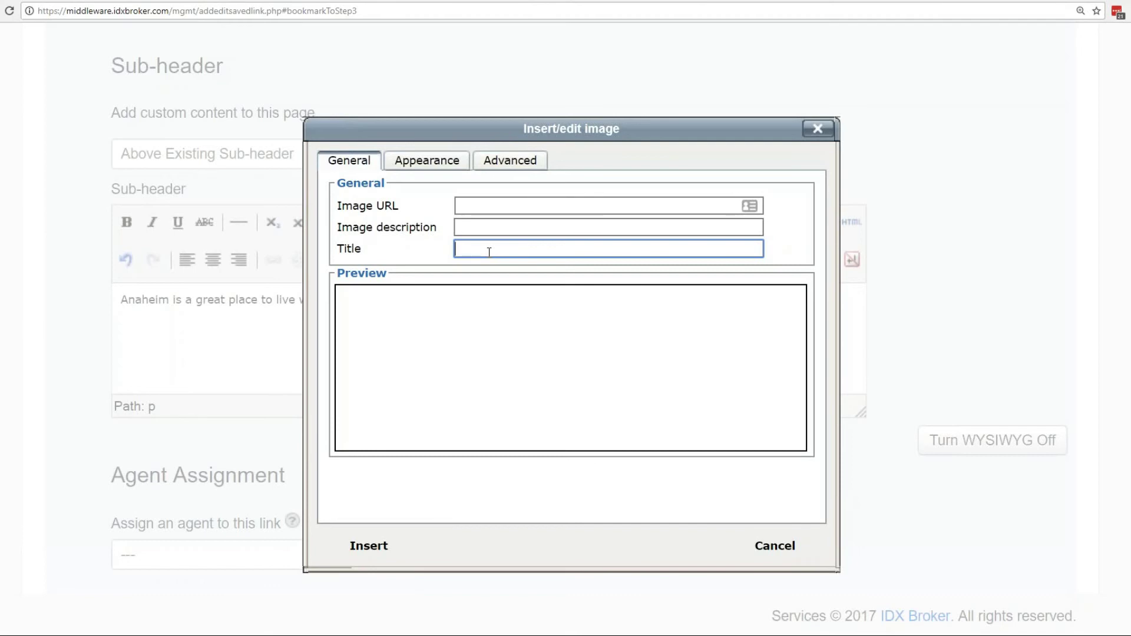
{"action": "left_click", "coordinate": [489, 228]}
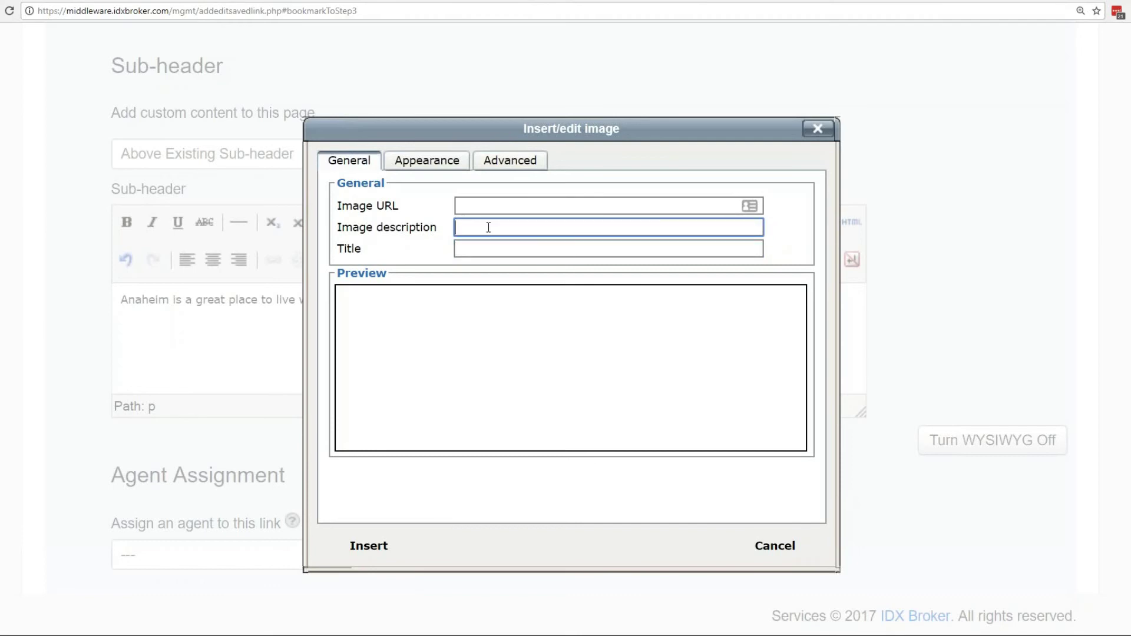
{"action": "left_click", "coordinate": [775, 548]}
{"action": "scroll", "coordinate": [312, 404], "scroll_direction": "down", "scroll_amount": 3}
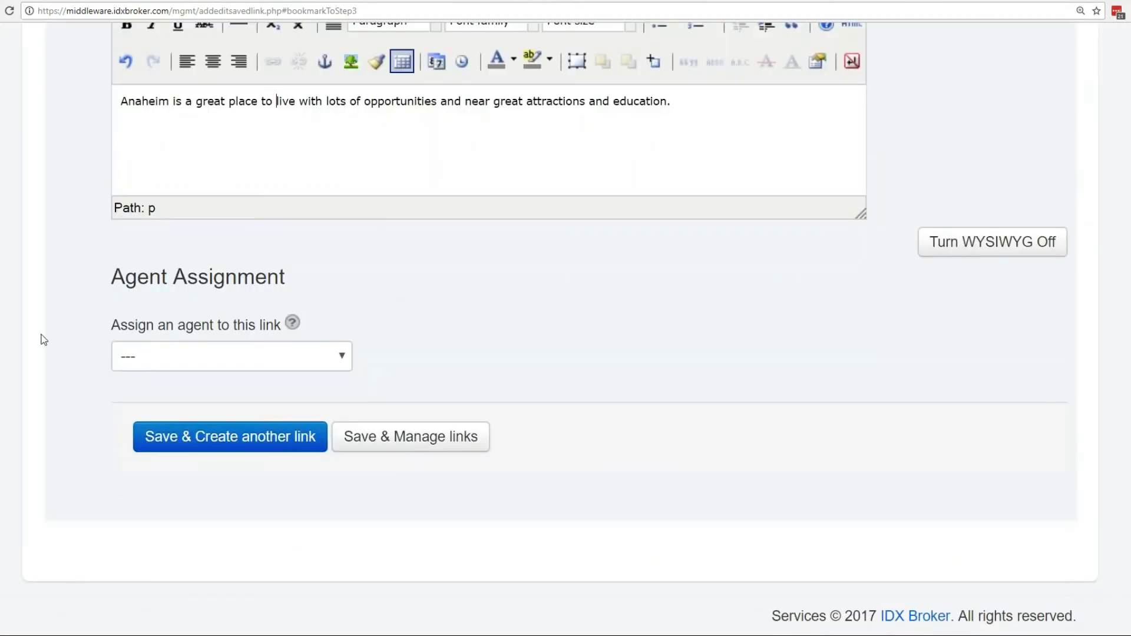
Pick an agent in 'Assign an agent to this link' and save with Save & Manage links.
{"action": "left_click", "coordinate": [334, 358]}
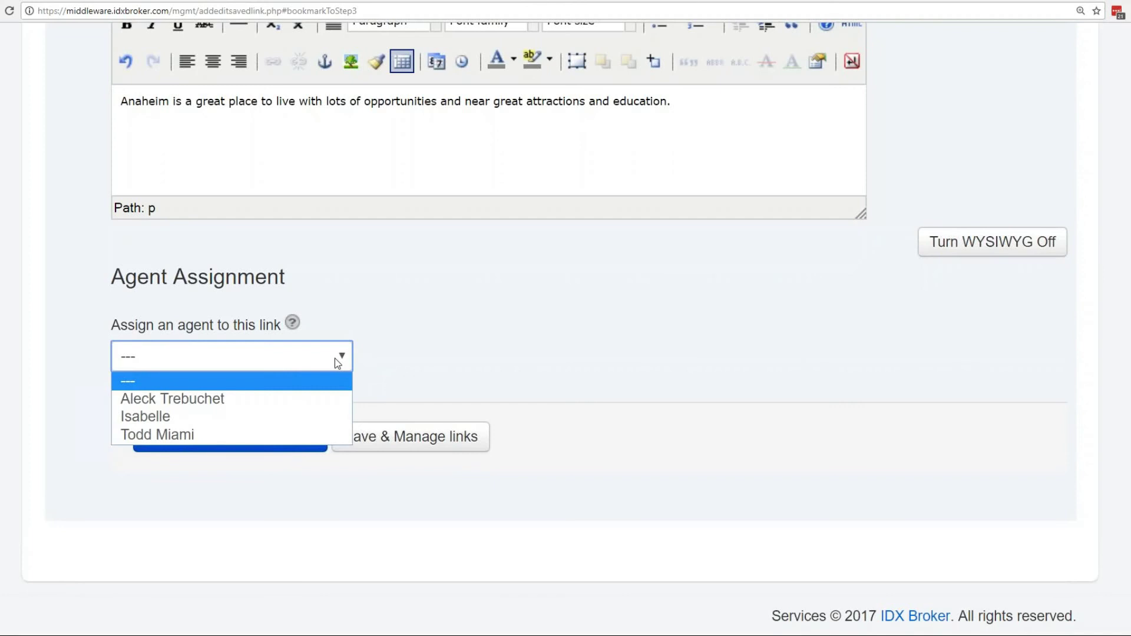
{"action": "left_click", "coordinate": [228, 416]}
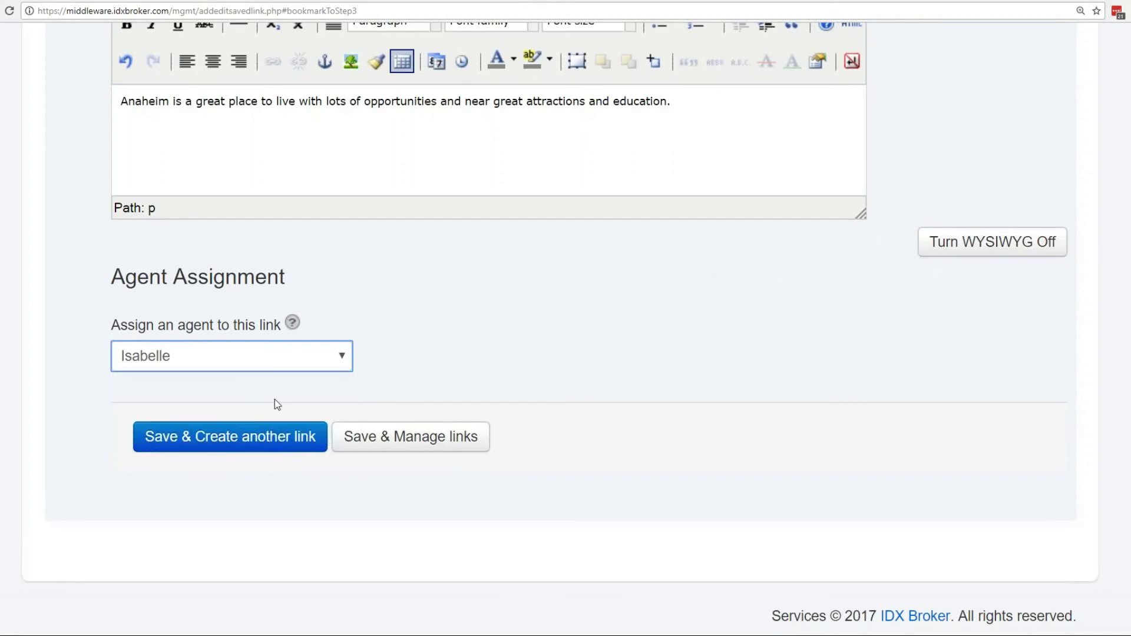
{"action": "left_click", "coordinate": [331, 365]}
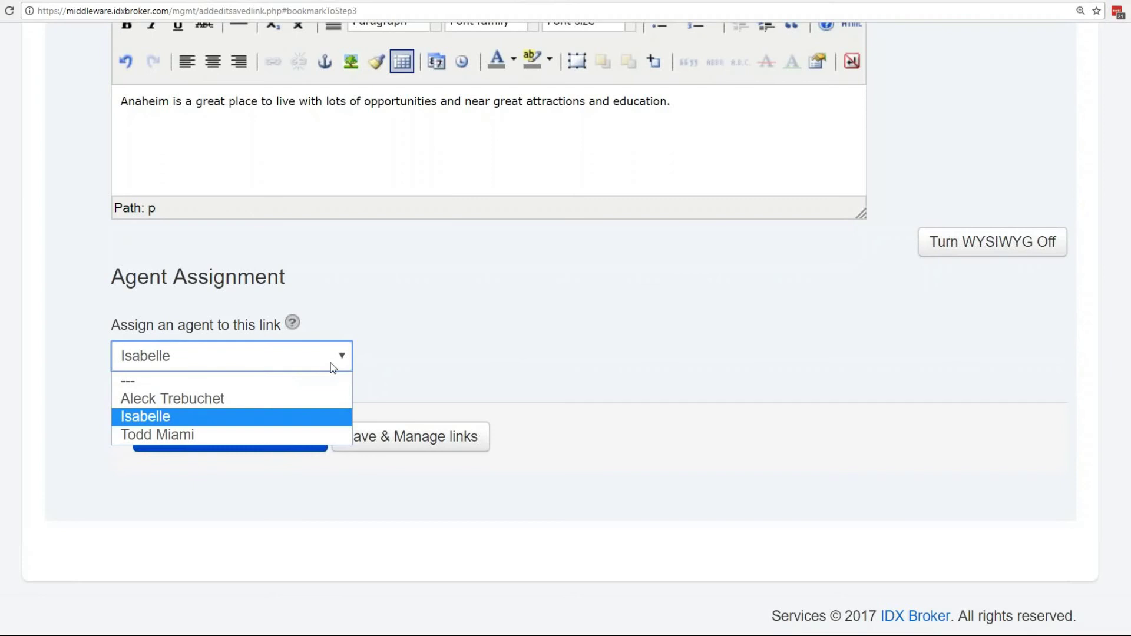
{"action": "left_click", "coordinate": [333, 365]}
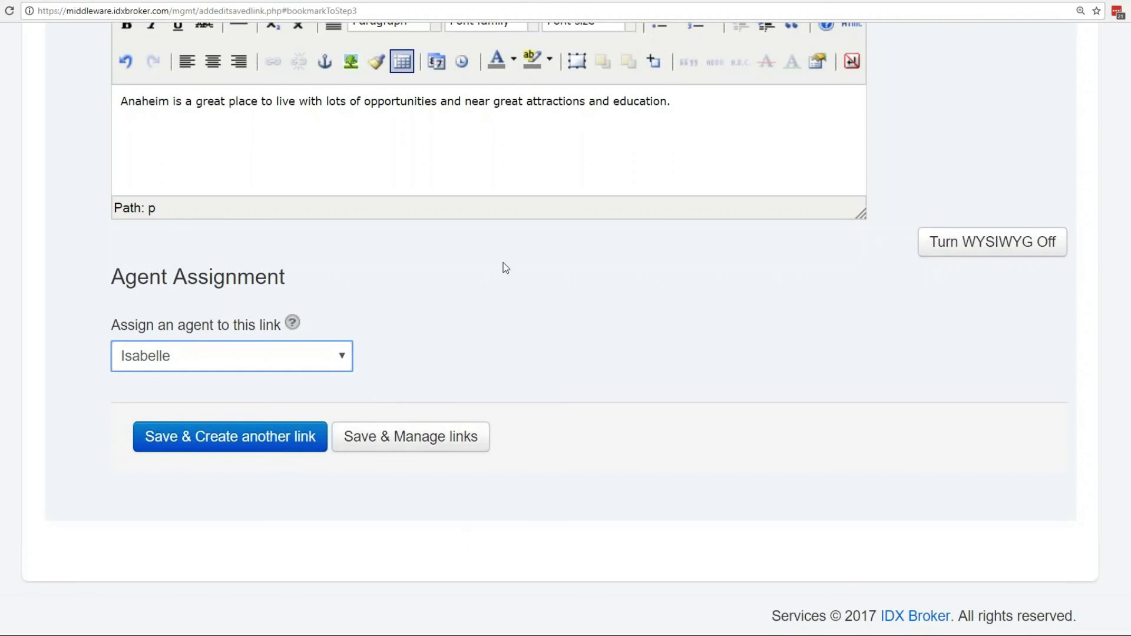
{"action": "left_click", "coordinate": [425, 443]}
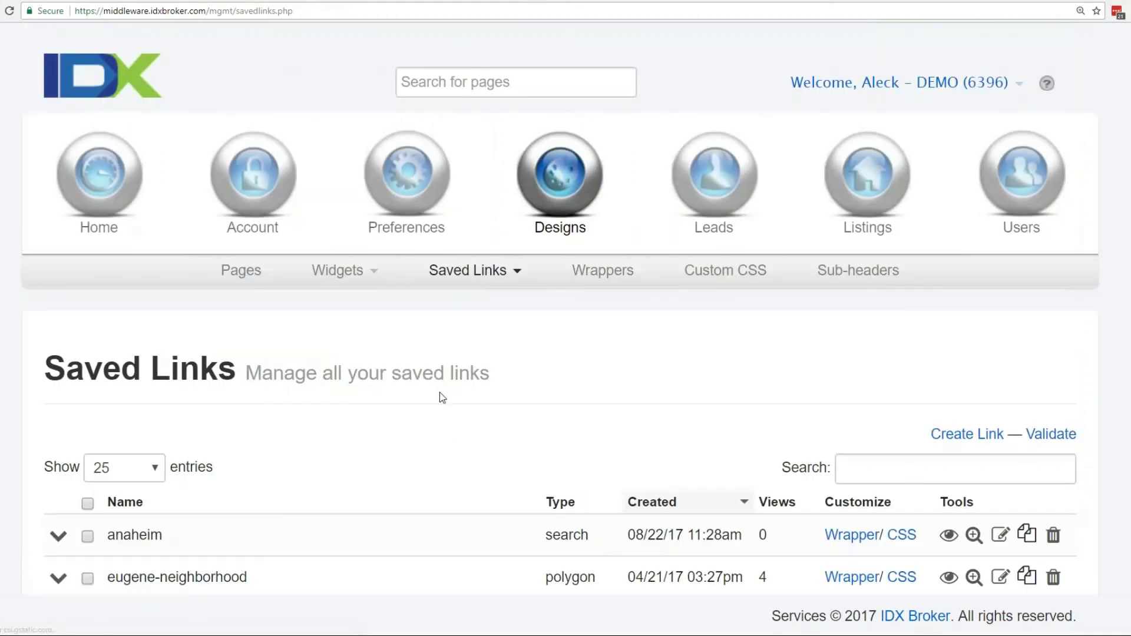
Expand the anaheim row and preview its live page with the eye icon.
{"action": "scroll", "coordinate": [440, 393], "scroll_direction": "down", "scroll_amount": 1}
{"action": "scroll", "coordinate": [159, 489], "scroll_direction": "down", "scroll_amount": 1}
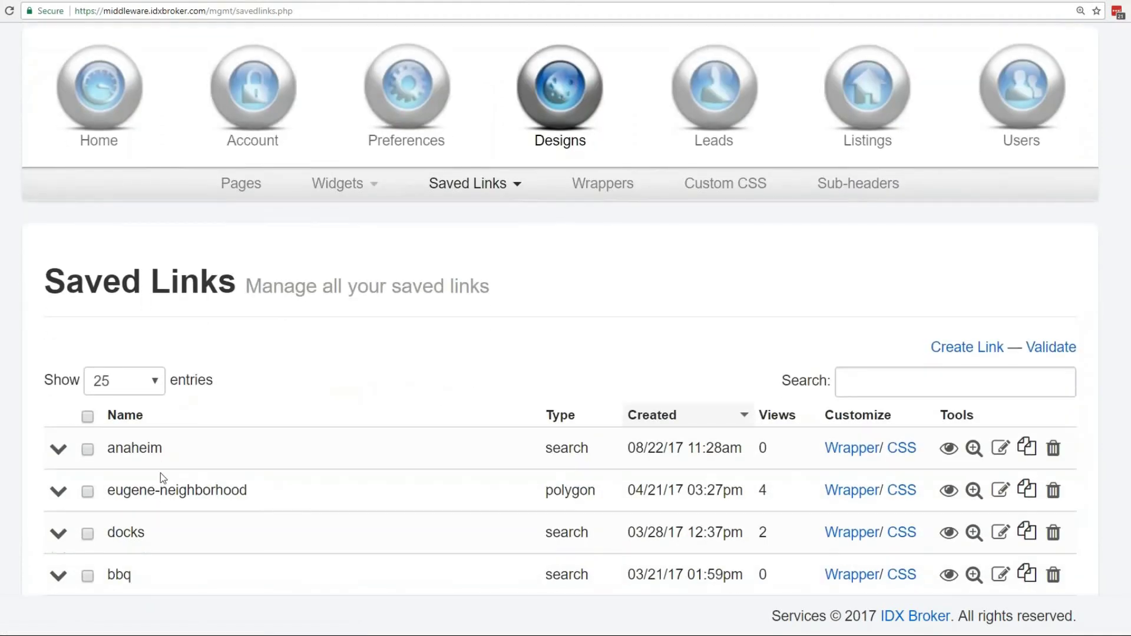
{"action": "scroll", "coordinate": [204, 560], "scroll_direction": "down", "scroll_amount": 1}
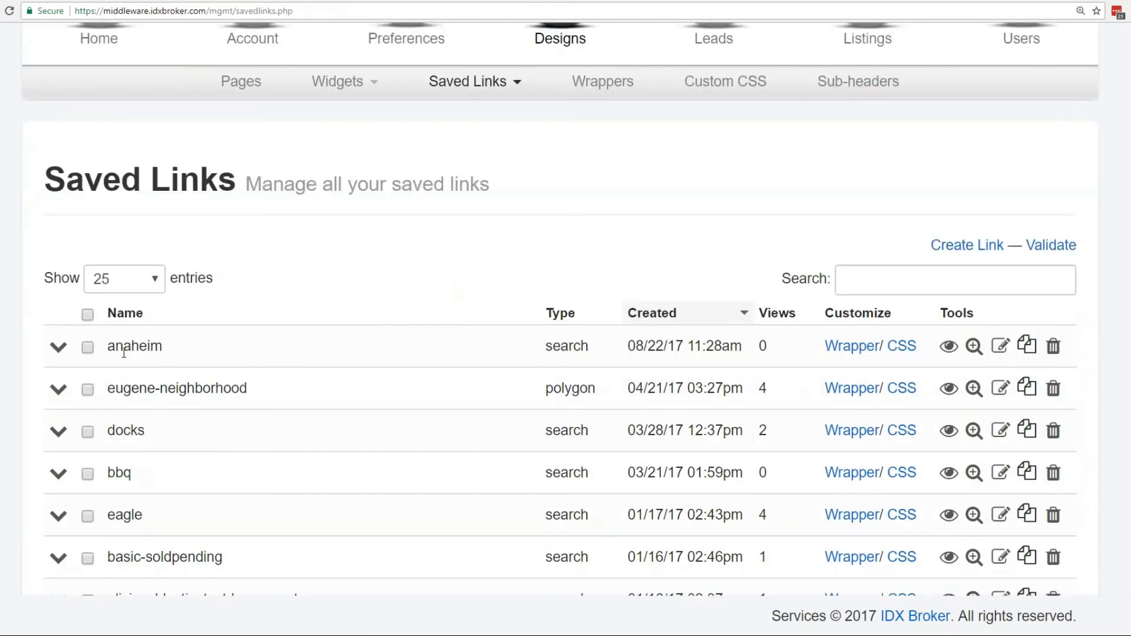
{"action": "left_click", "coordinate": [58, 347]}
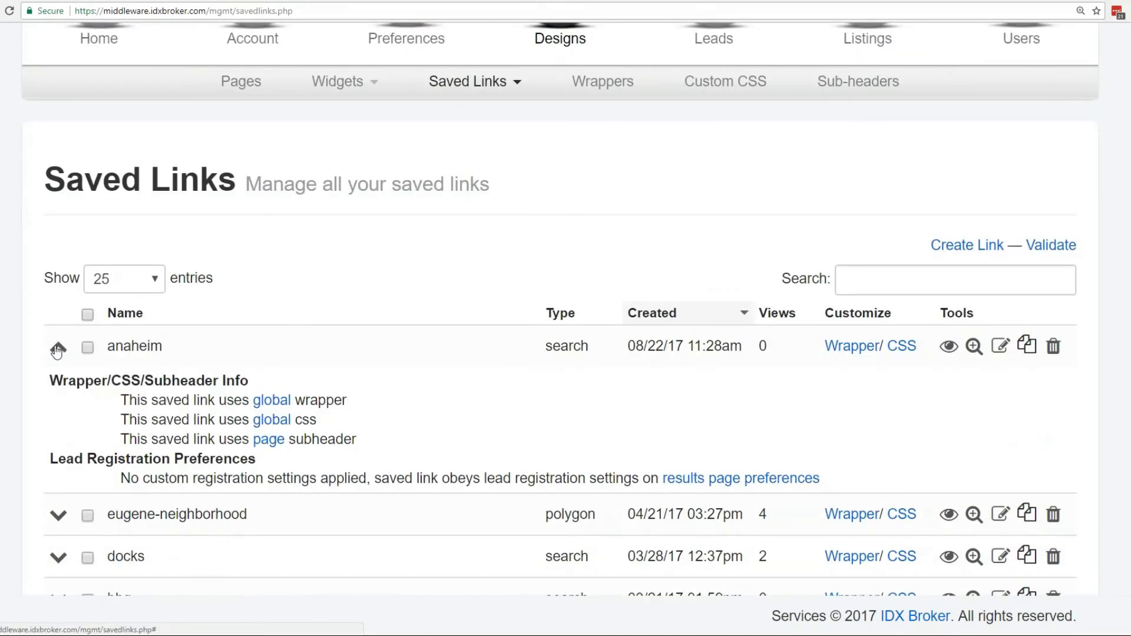
{"action": "left_click", "coordinate": [949, 346]}
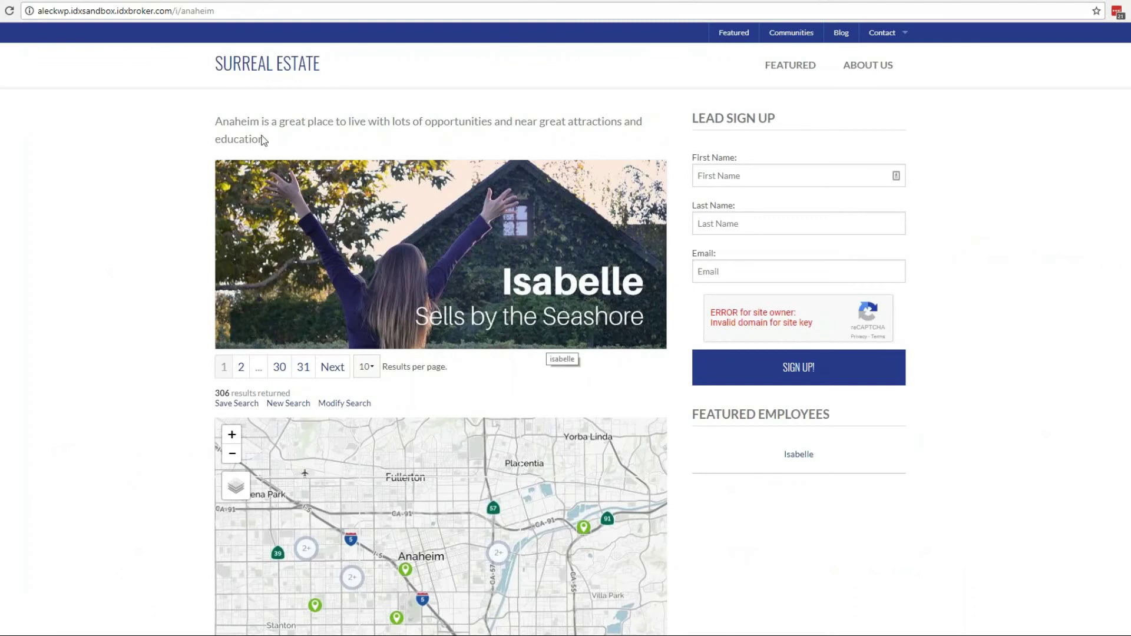
Highlight the Anaheim sub-header paragraph and the page's web address on the live page.
{"action": "triple_click", "coordinate": [215, 122]}
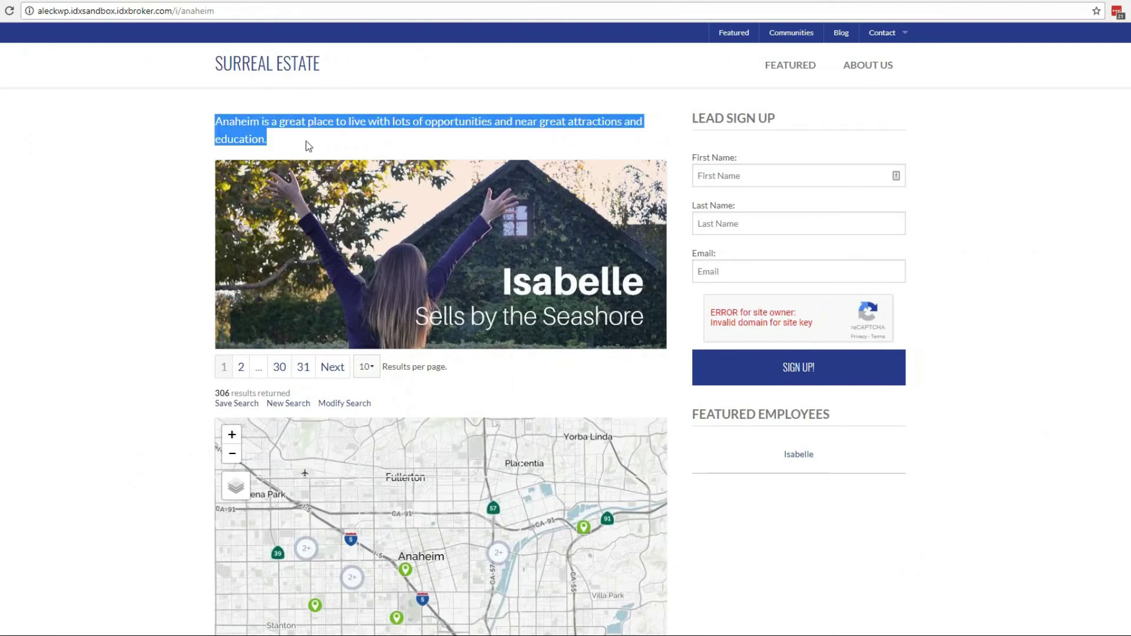
{"action": "left_click", "coordinate": [296, 138]}
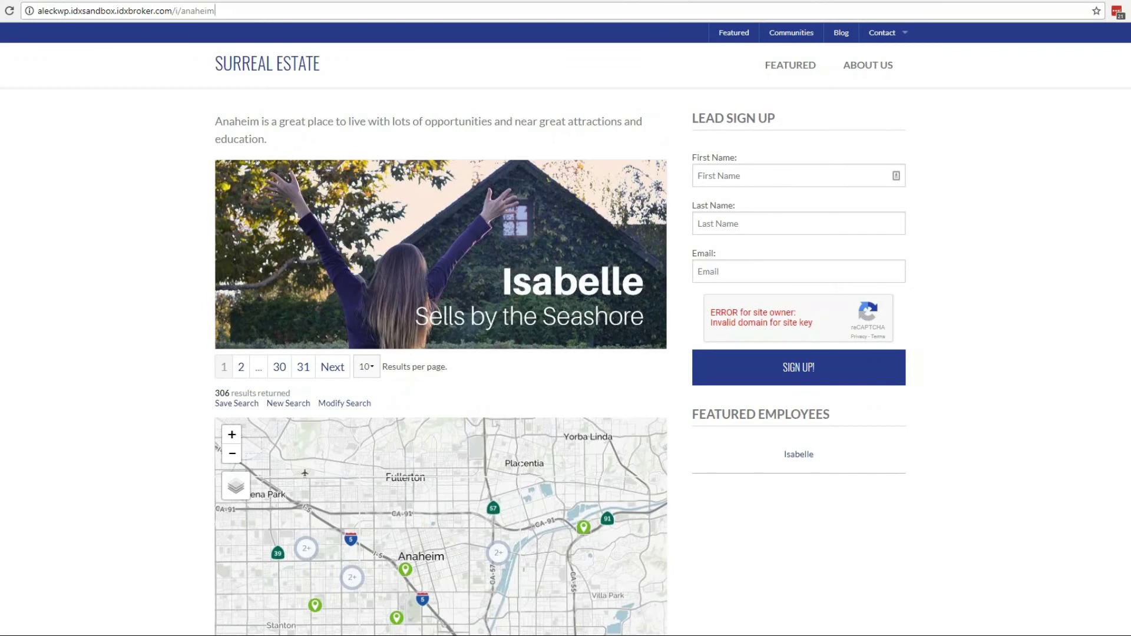
{"action": "key", "text": "ctrl+a"}
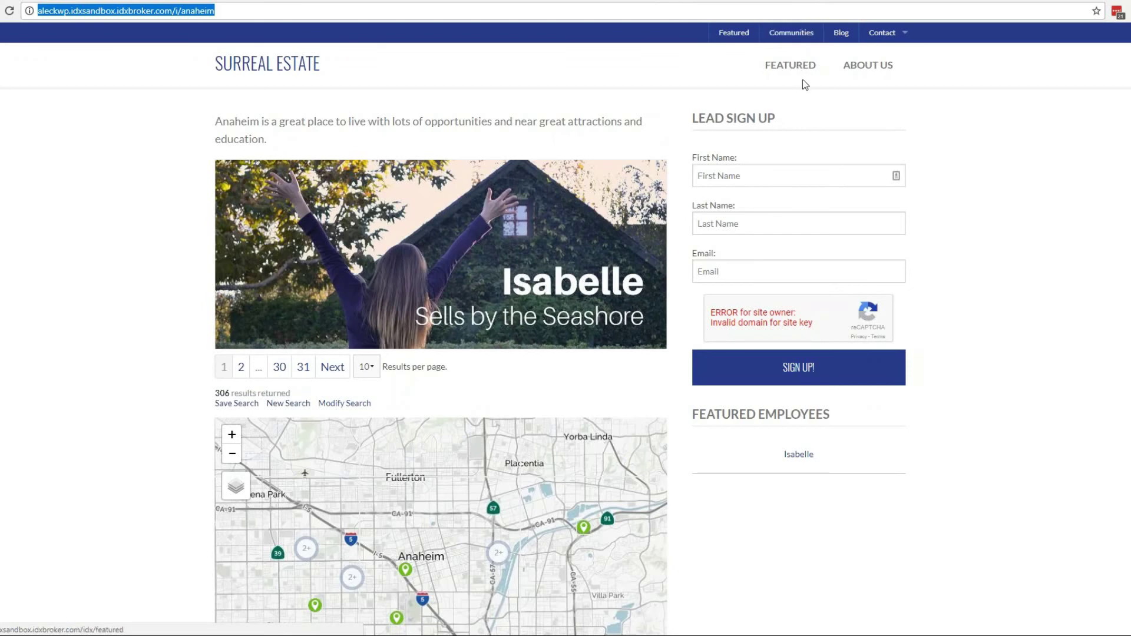
{"action": "left_click", "coordinate": [340, 145]}
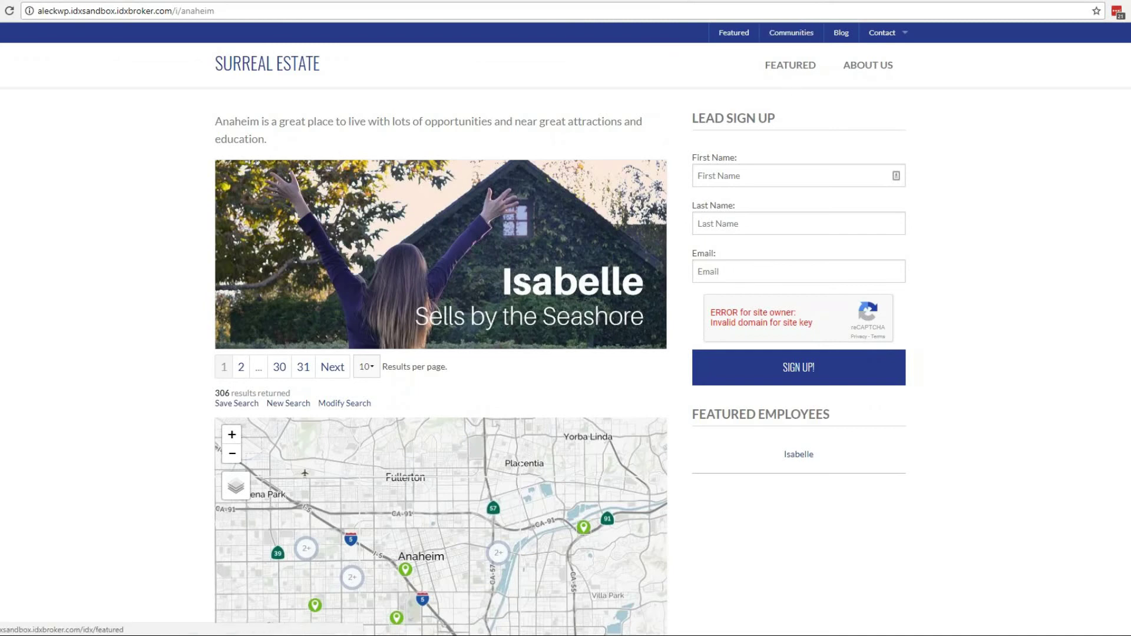
Scroll through the Anaheim search results and open one listing's full details.
{"action": "scroll", "coordinate": [586, 225], "scroll_direction": "down", "scroll_amount": 6}
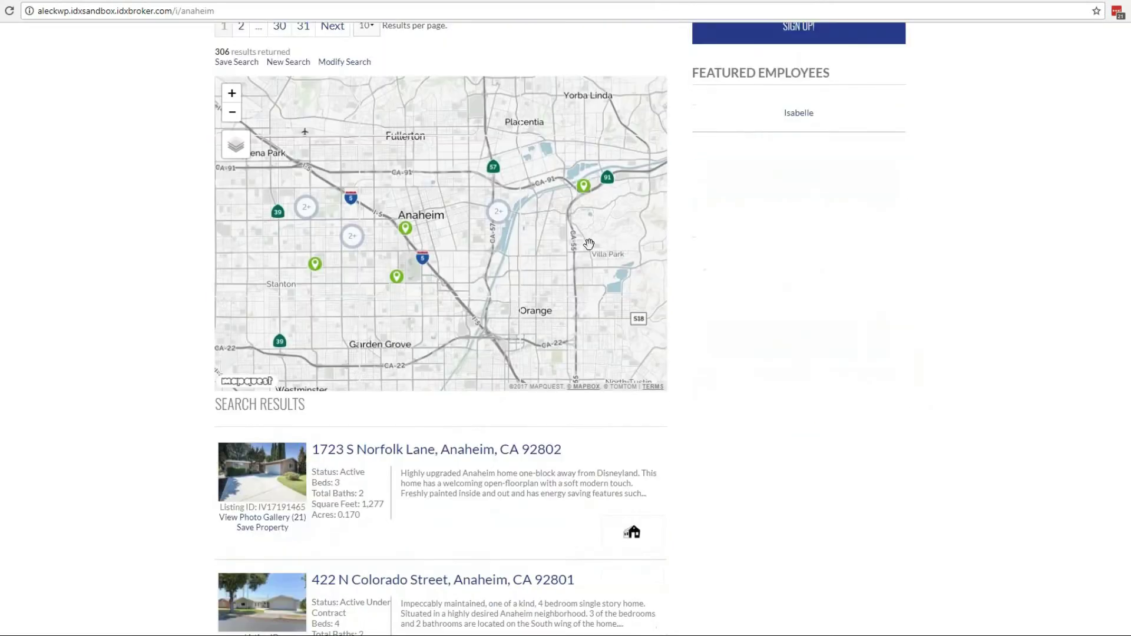
{"action": "scroll", "coordinate": [705, 416], "scroll_direction": "down", "scroll_amount": 8}
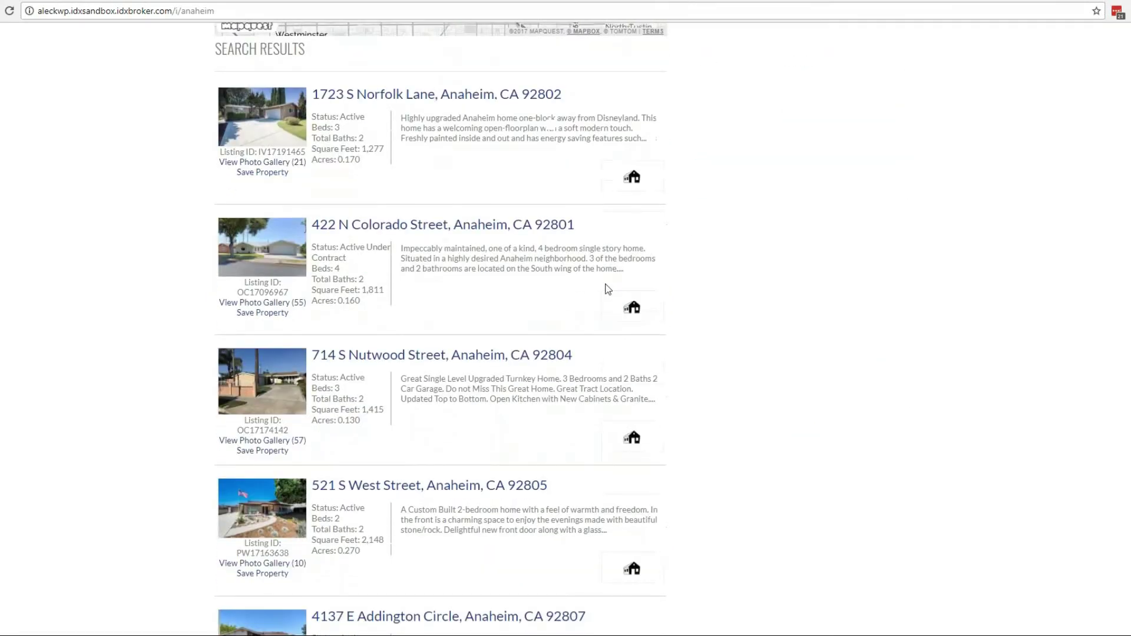
{"action": "scroll", "coordinate": [702, 414], "scroll_direction": "down", "scroll_amount": 7}
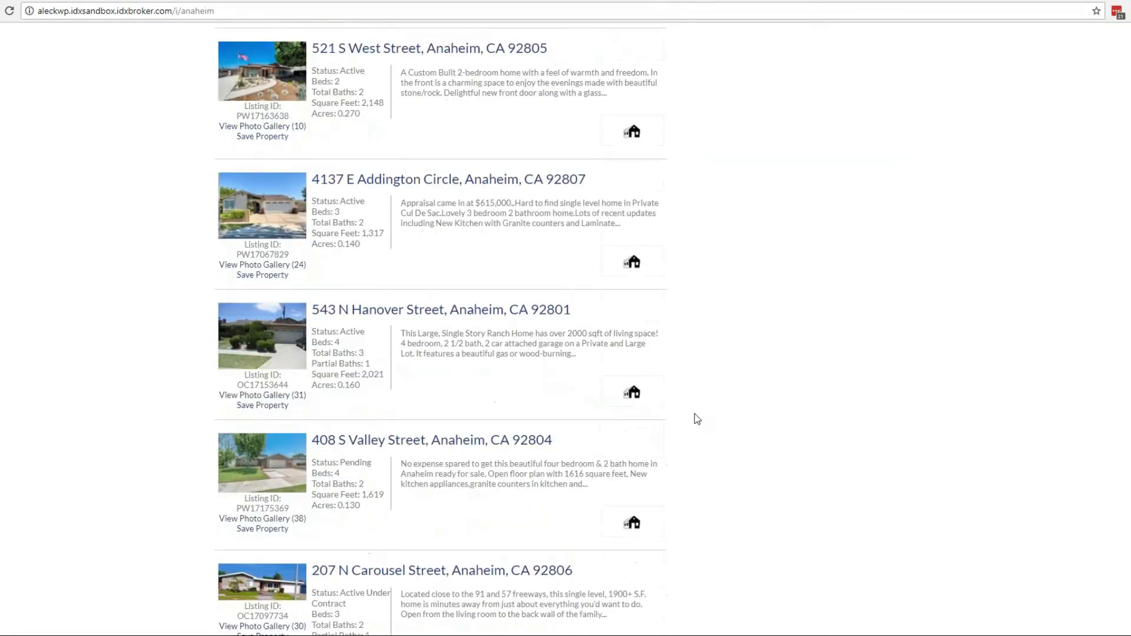
{"action": "scroll", "coordinate": [695, 418], "scroll_direction": "down", "scroll_amount": 2}
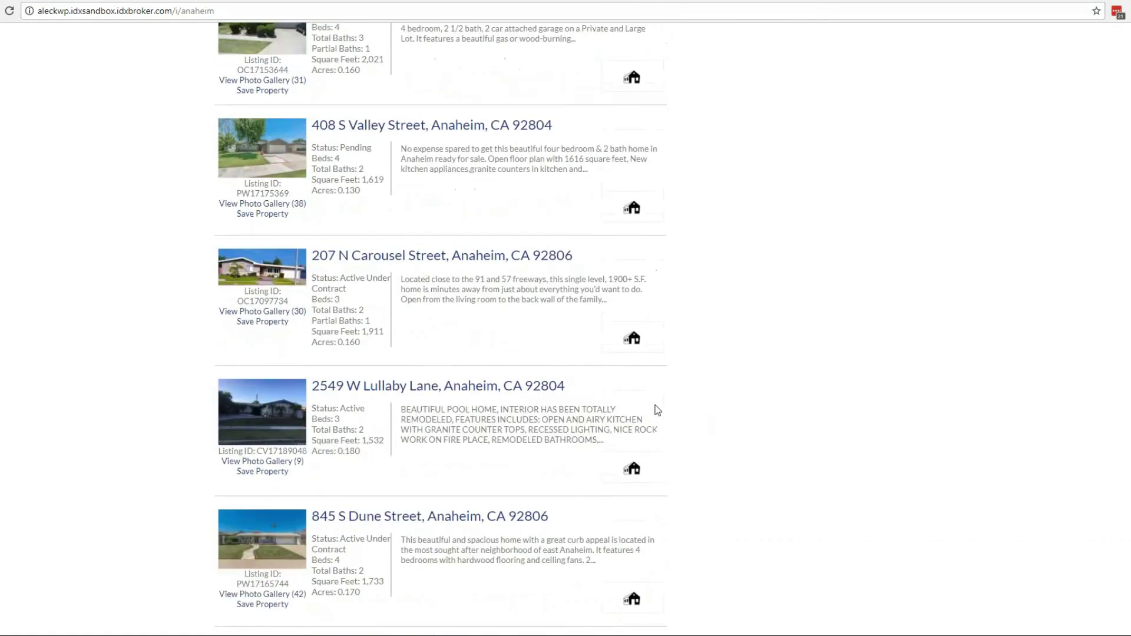
{"action": "left_click", "coordinate": [397, 257]}
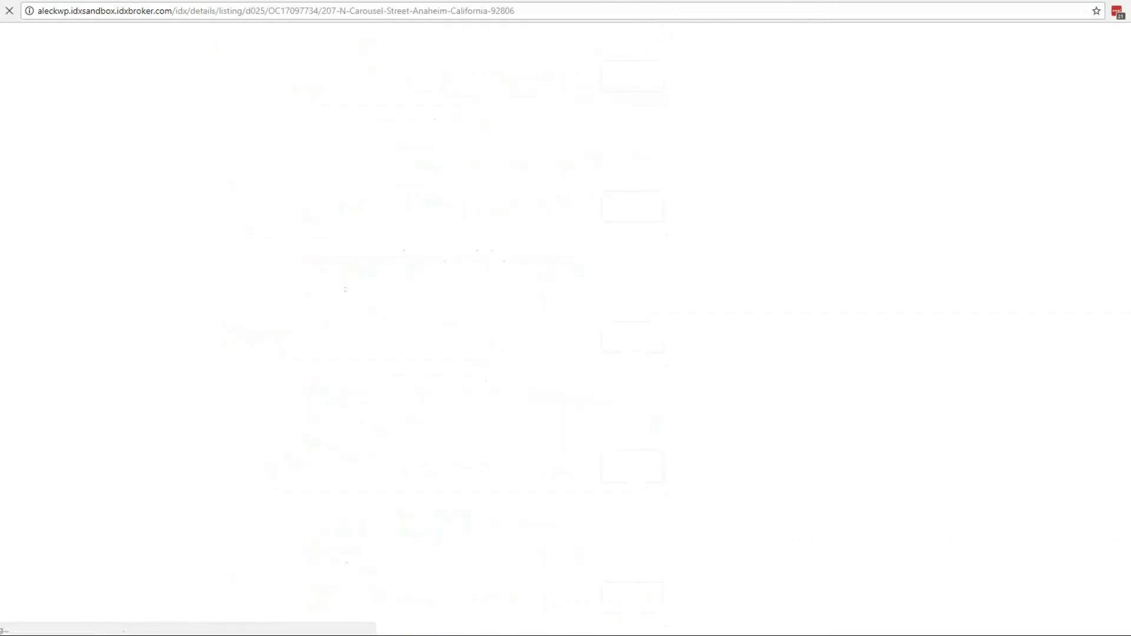
{"action": "scroll", "coordinate": [179, 272], "scroll_direction": "down", "scroll_amount": 4}
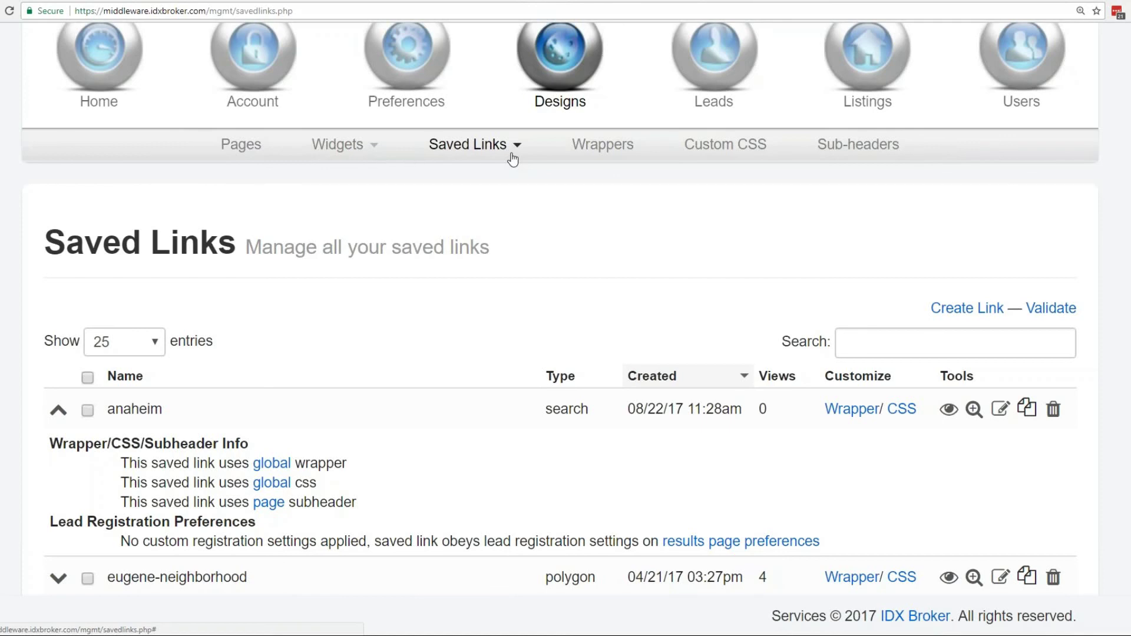
Scroll the Saved Links page and open, then dismiss, the Saved Links dropdown.
{"action": "scroll", "coordinate": [428, 404], "scroll_direction": "down", "scroll_amount": 2}
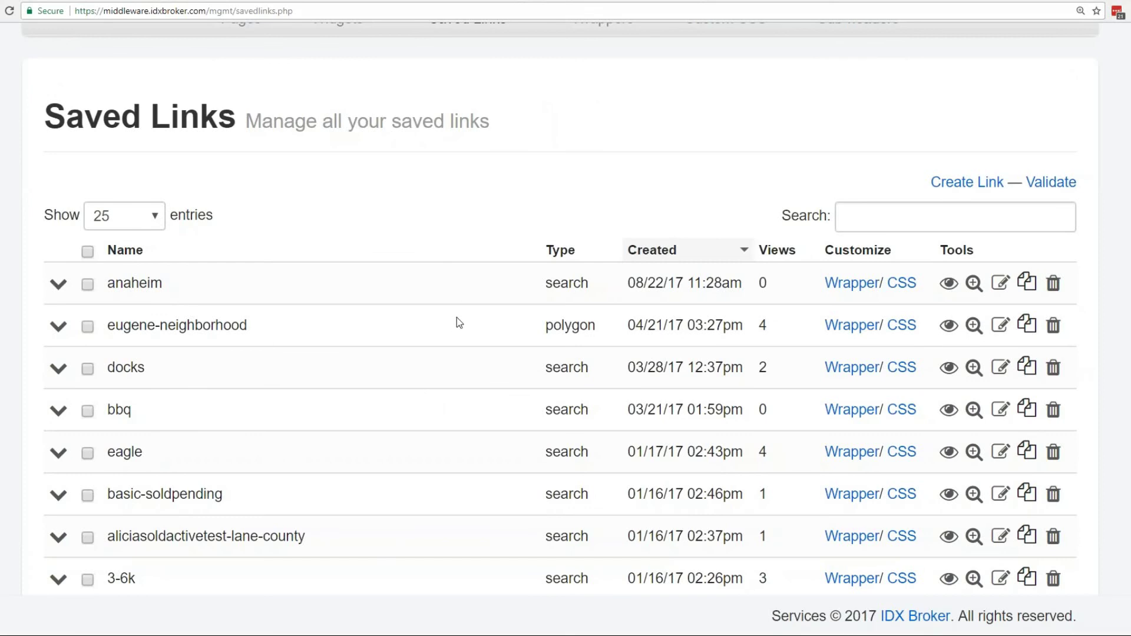
{"action": "scroll", "coordinate": [458, 318], "scroll_direction": "up", "scroll_amount": 2}
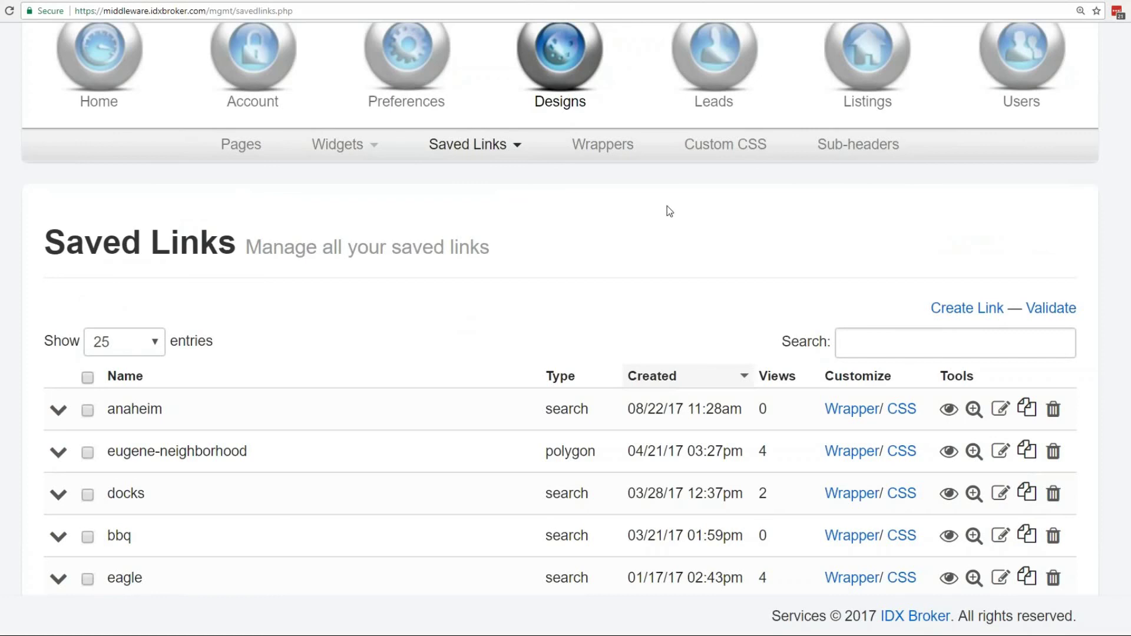
{"action": "left_click", "coordinate": [512, 154]}
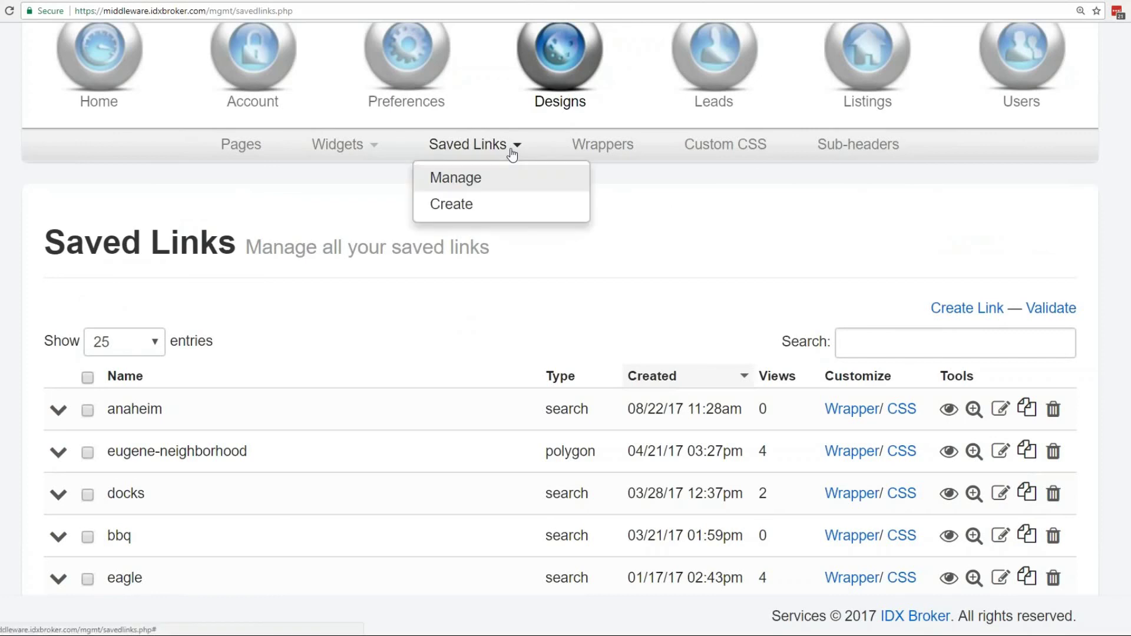
{"action": "left_click", "coordinate": [447, 284]}
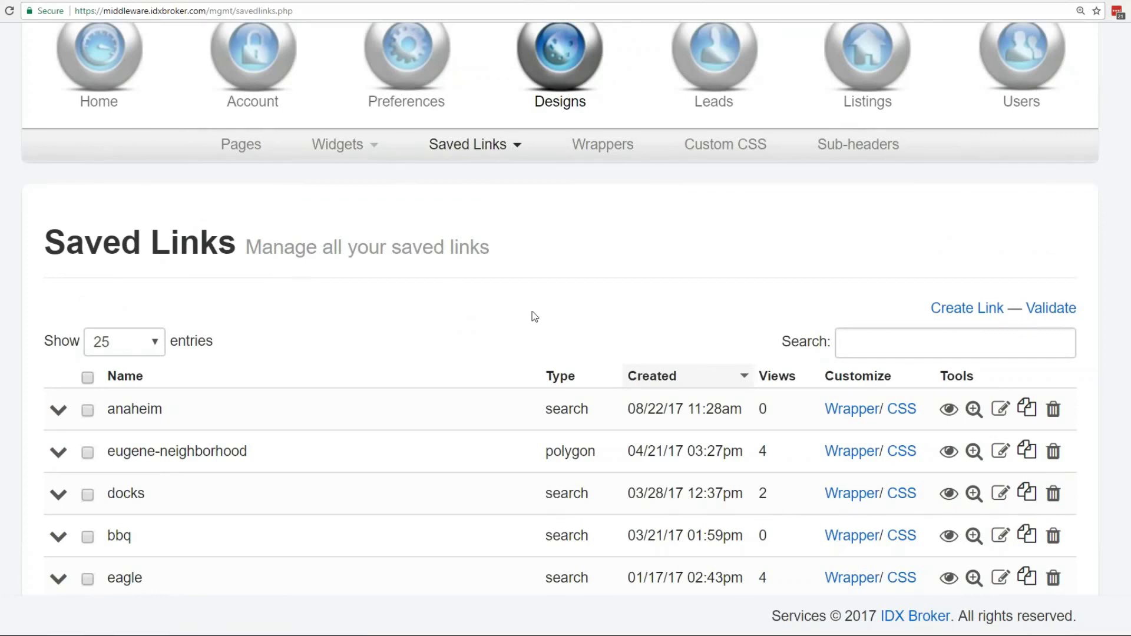
{"action": "scroll", "coordinate": [547, 317], "scroll_direction": "up", "scroll_amount": 1}
{"action": "scroll", "coordinate": [557, 326], "scroll_direction": "up", "scroll_amount": 2}
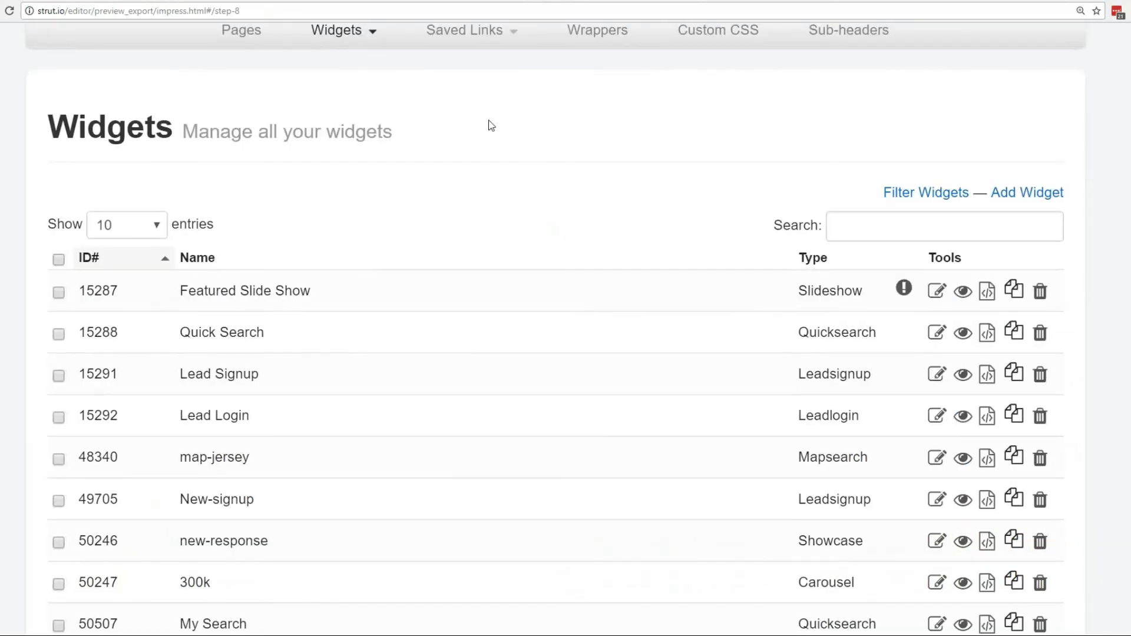
Advance through the Any Questions? slide to the THANK YOU! slide.
{"action": "key", "text": "Right"}
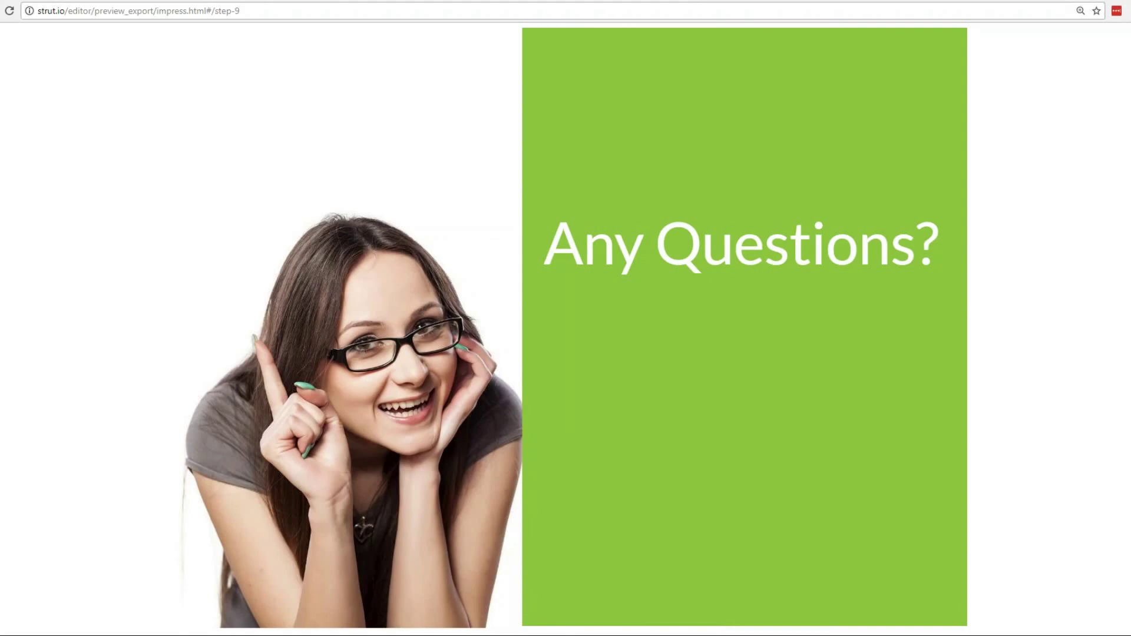
{"action": "key", "text": "Right"}
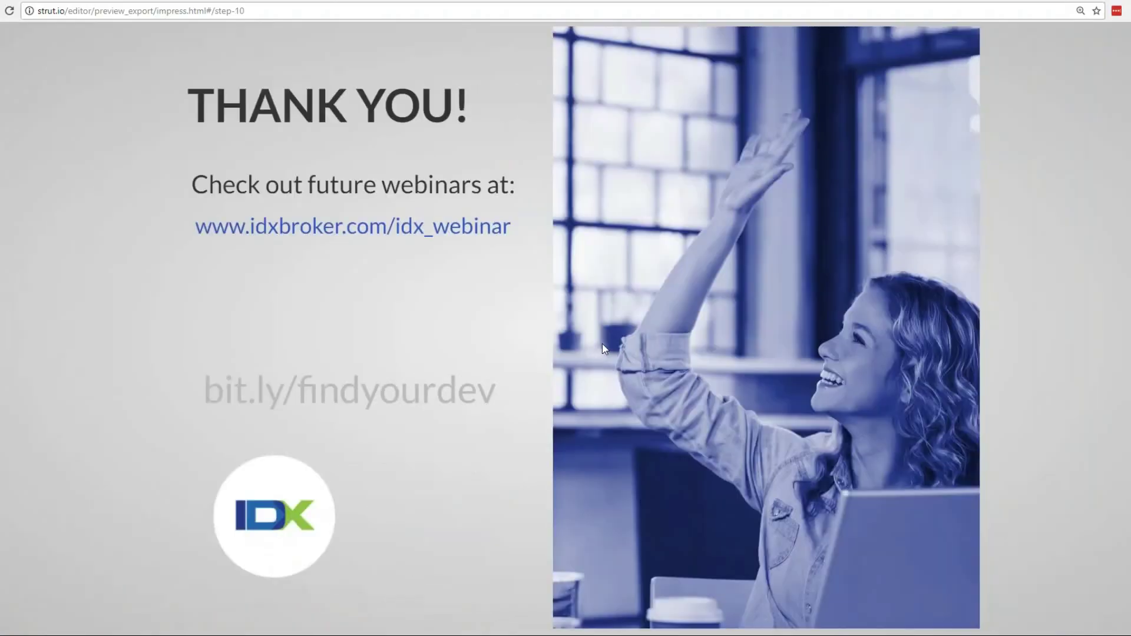